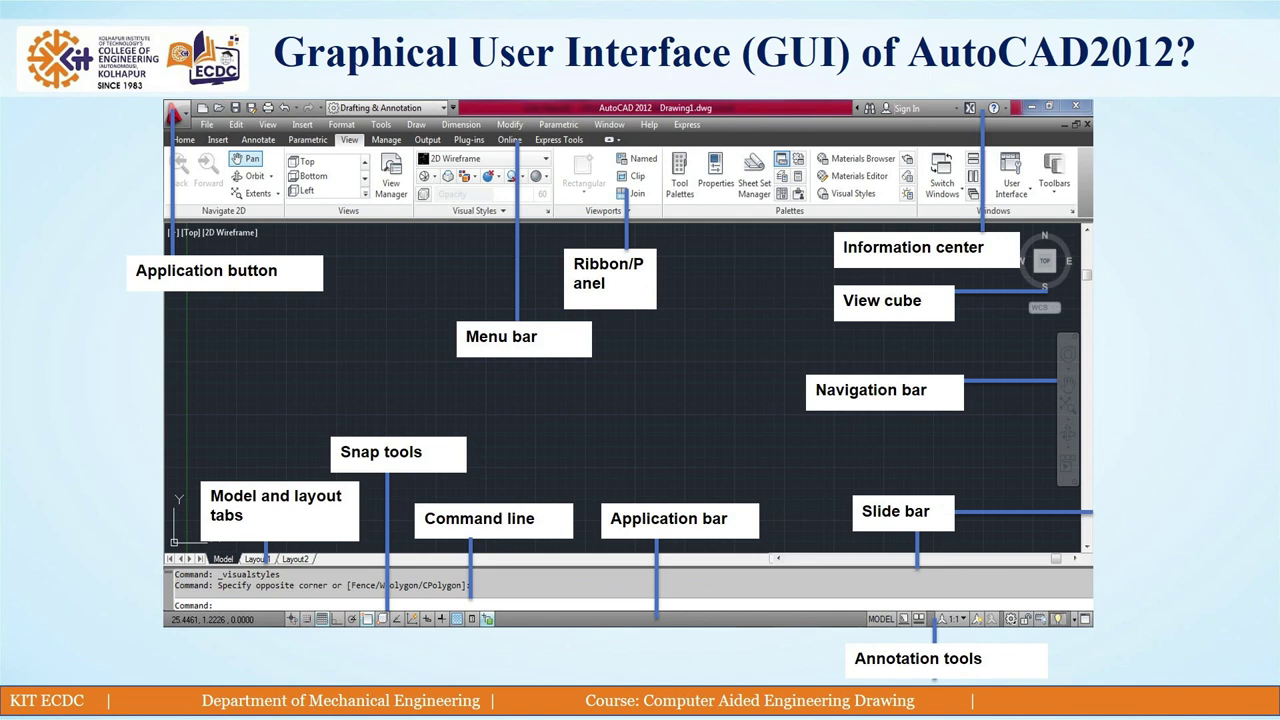
Step: End the slide show after the AutoCAD interface slide and switch to AutoCAD 2007
key("Right")
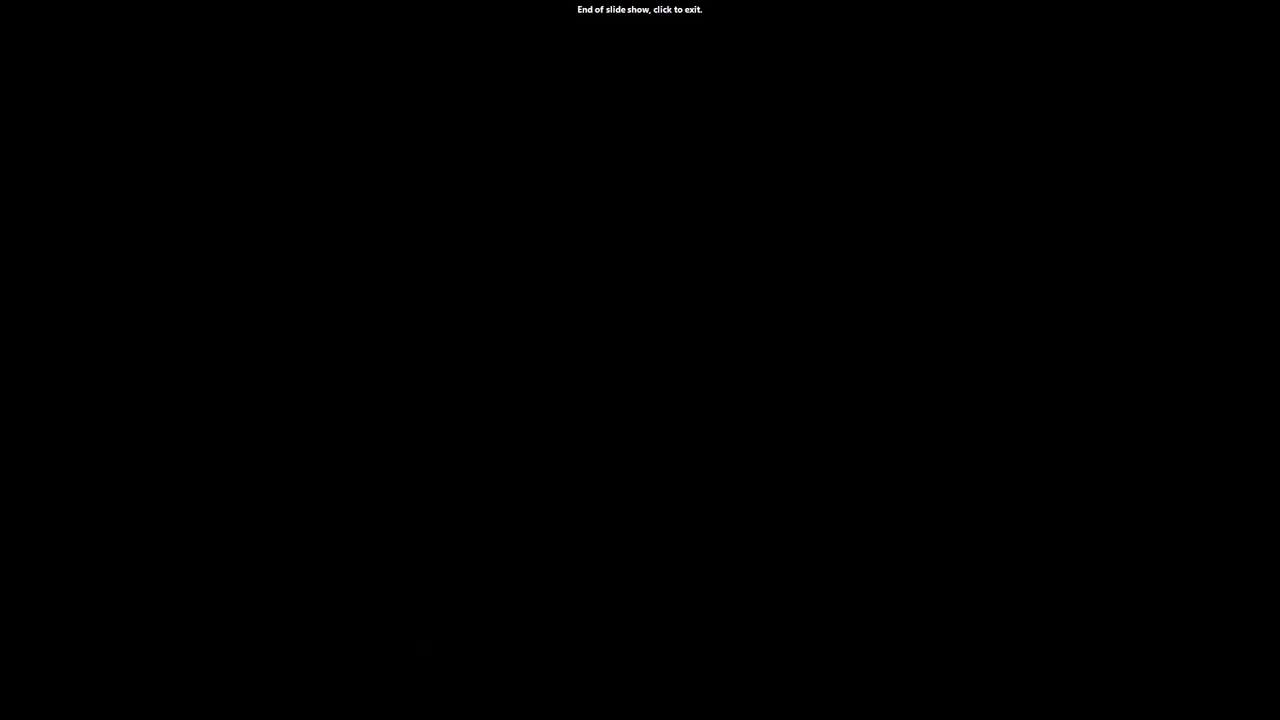
key("Right")
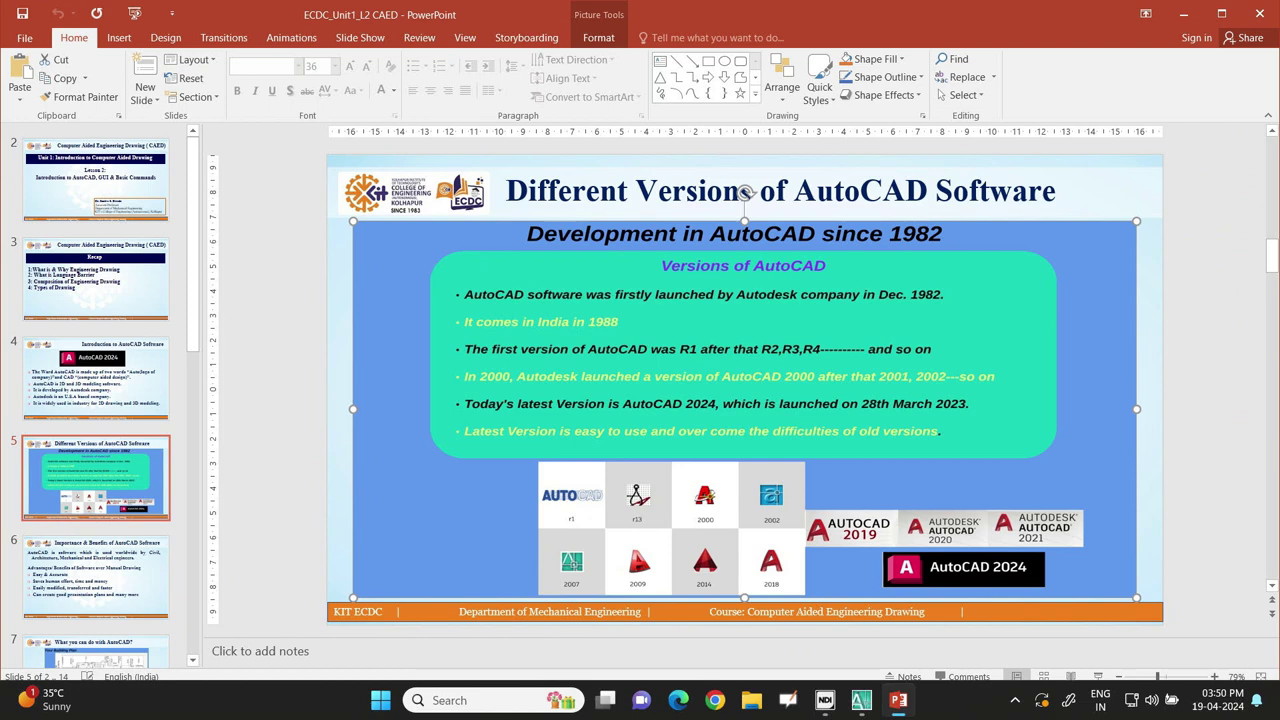
key("alt+Tab")
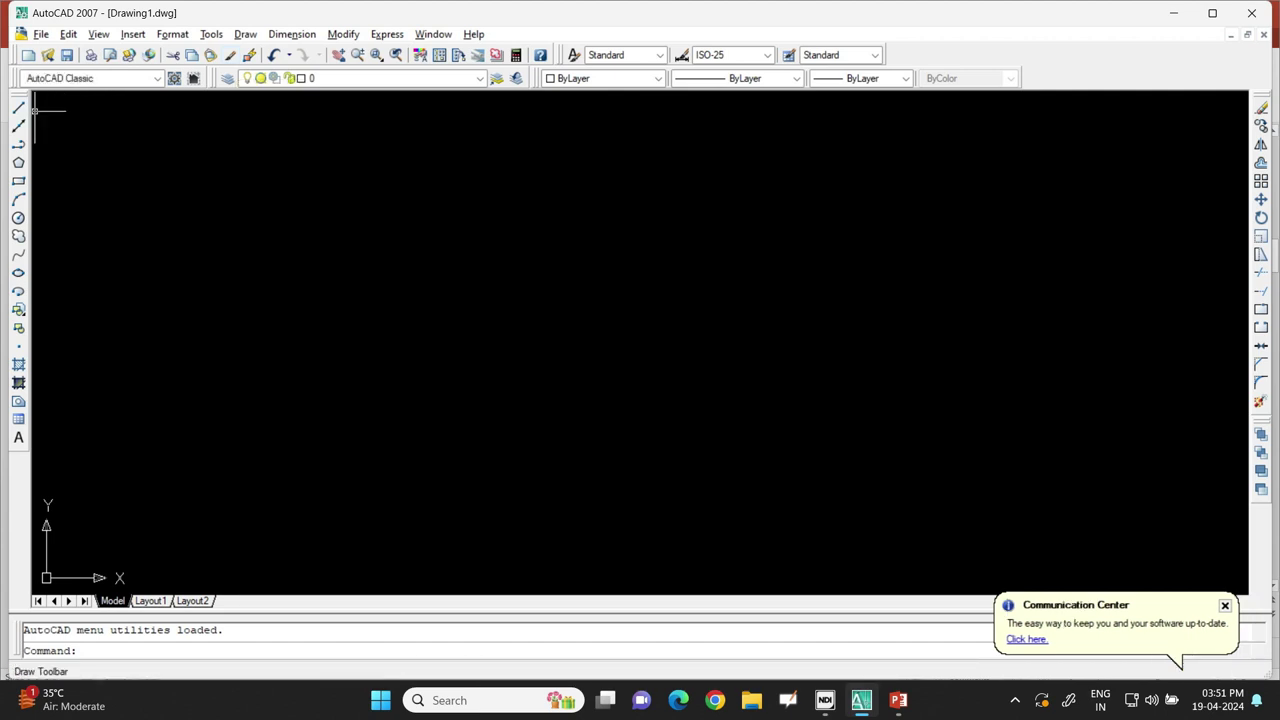
Step: Float the Draw and Modify toolbars over the drawing area and move each back to its docking edge
mouse_move(18, 97)
left_mouse_down()
mouse_move(22, 110)
mouse_move(306, 114)
mouse_move(190, 160)
mouse_move(390, 205)
left_mouse_up()
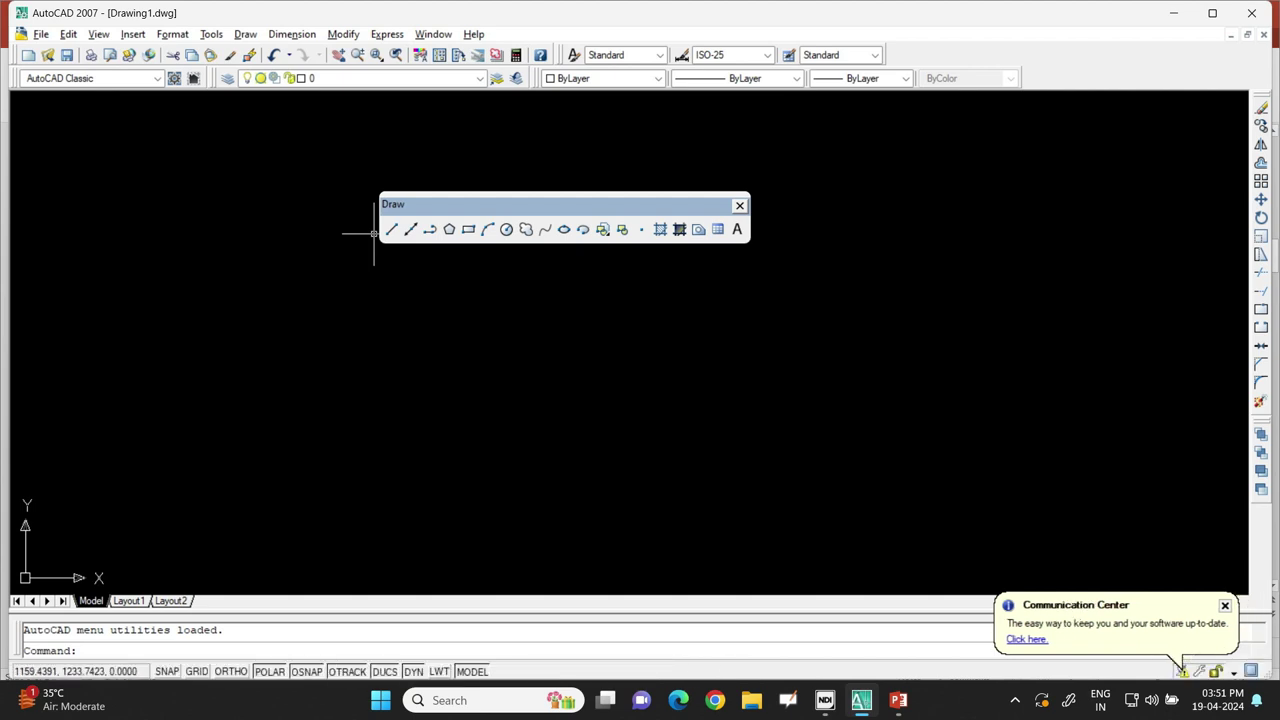
mouse_move(660, 204)
left_mouse_down()
mouse_move(496, 175)
mouse_move(278, 191)
mouse_move(29, 177)
mouse_move(10, 230)
left_mouse_up()
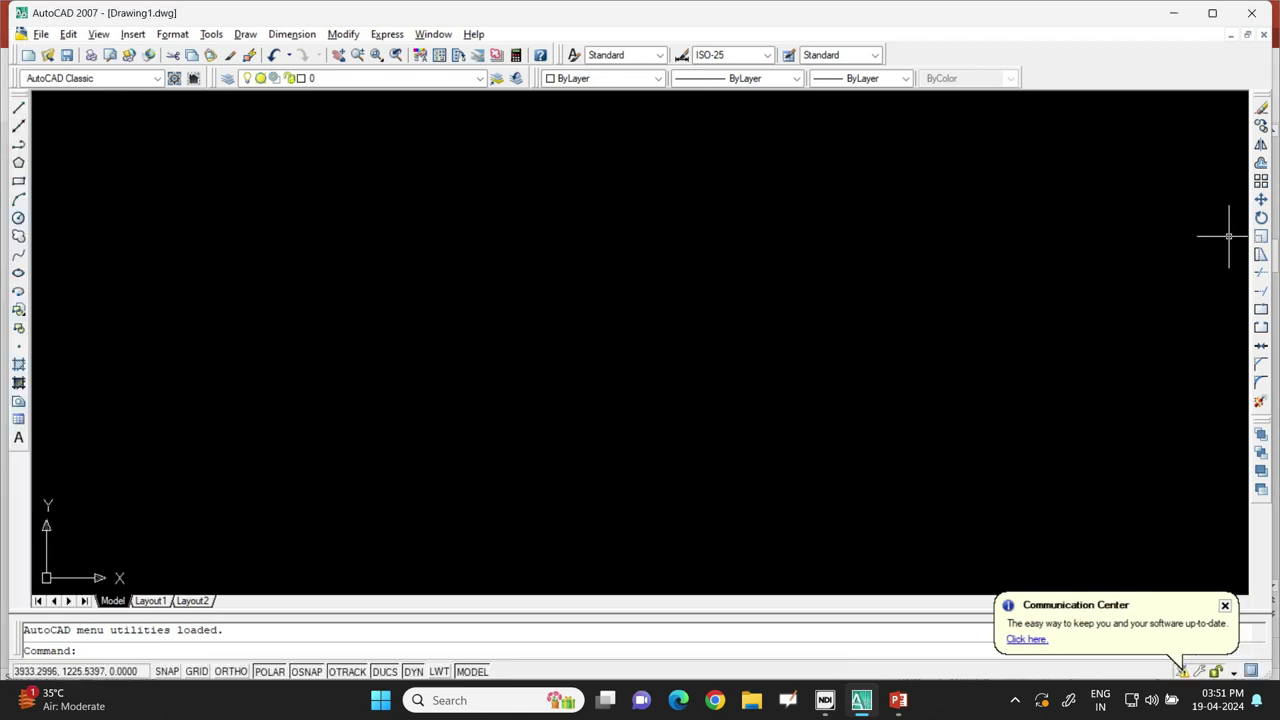
left_click_drag(1261, 100, 930, 225)
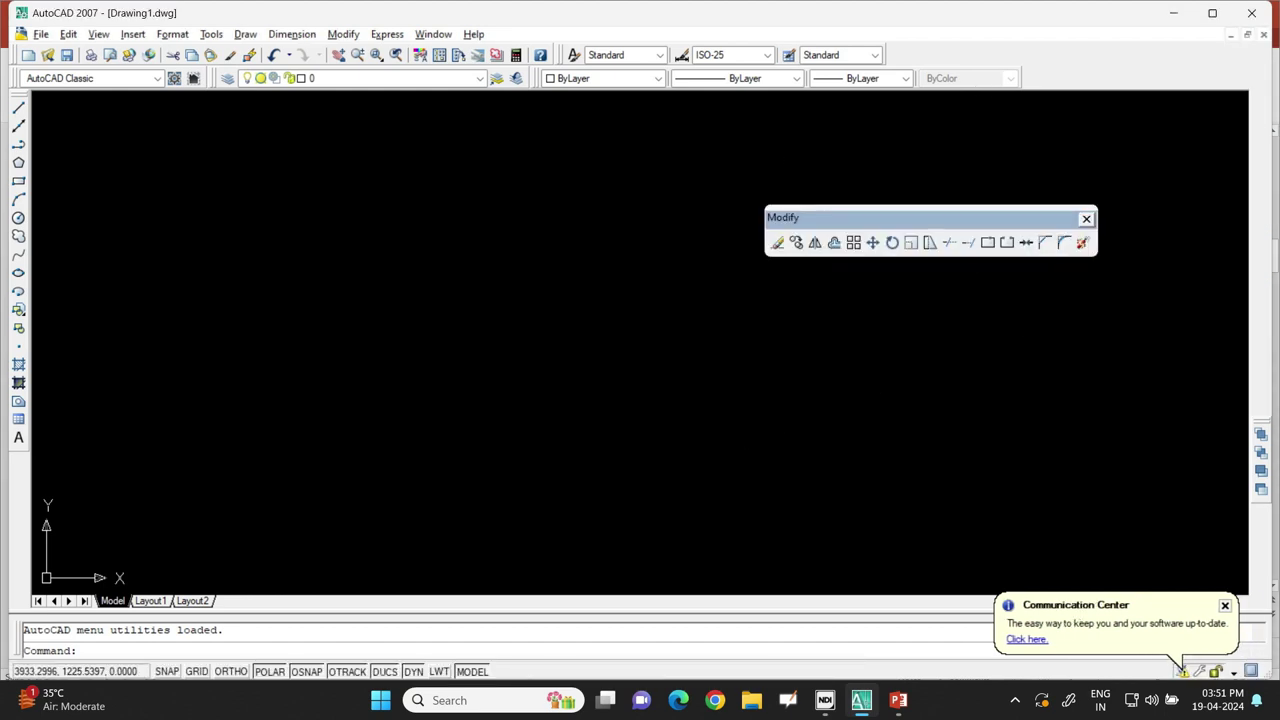
left_click_drag(850, 217, 1250, 200)
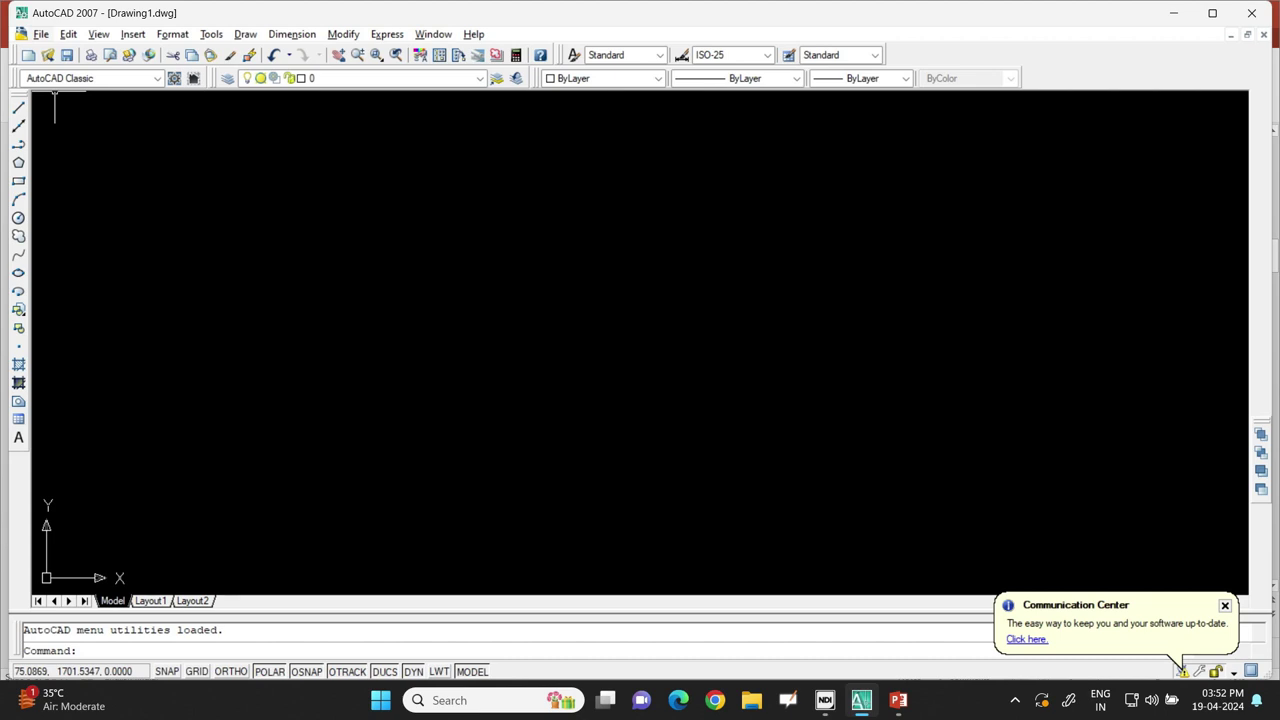
Step: Create a new drawing from the acadiso template
key("alt+f")
key("Down")
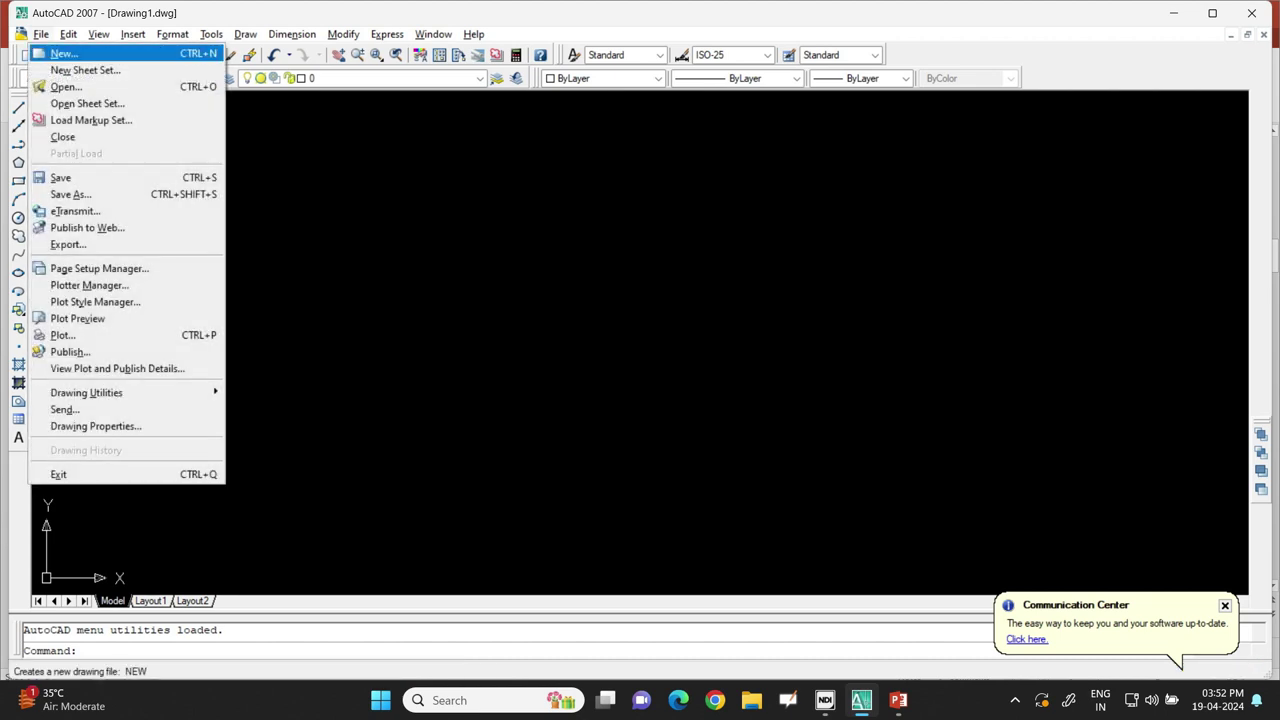
key("Return")
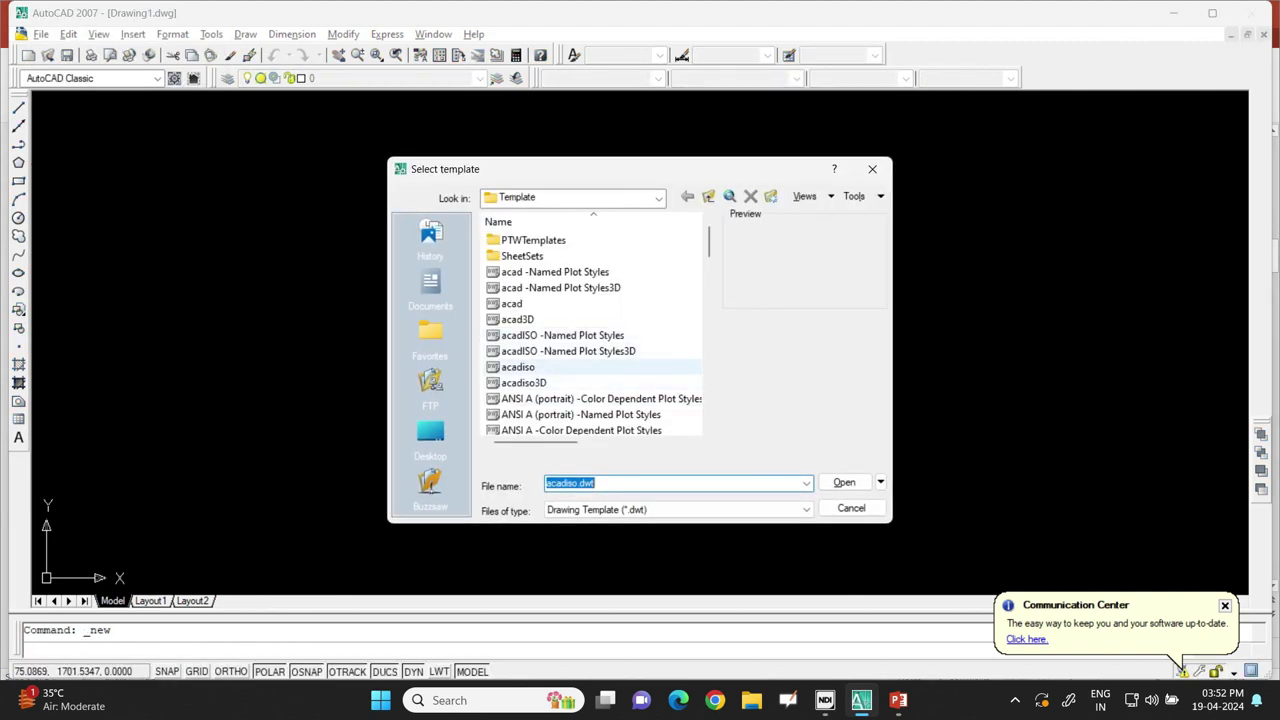
left_click(518, 367)
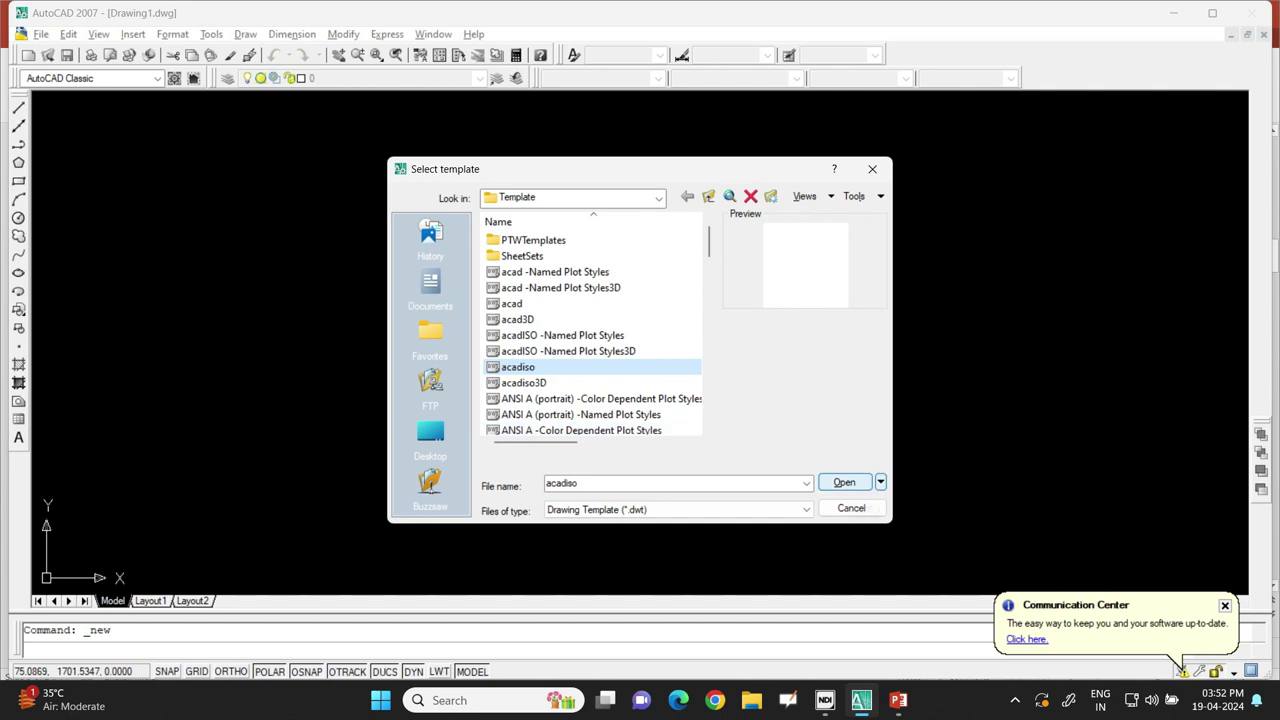
left_click(844, 482)
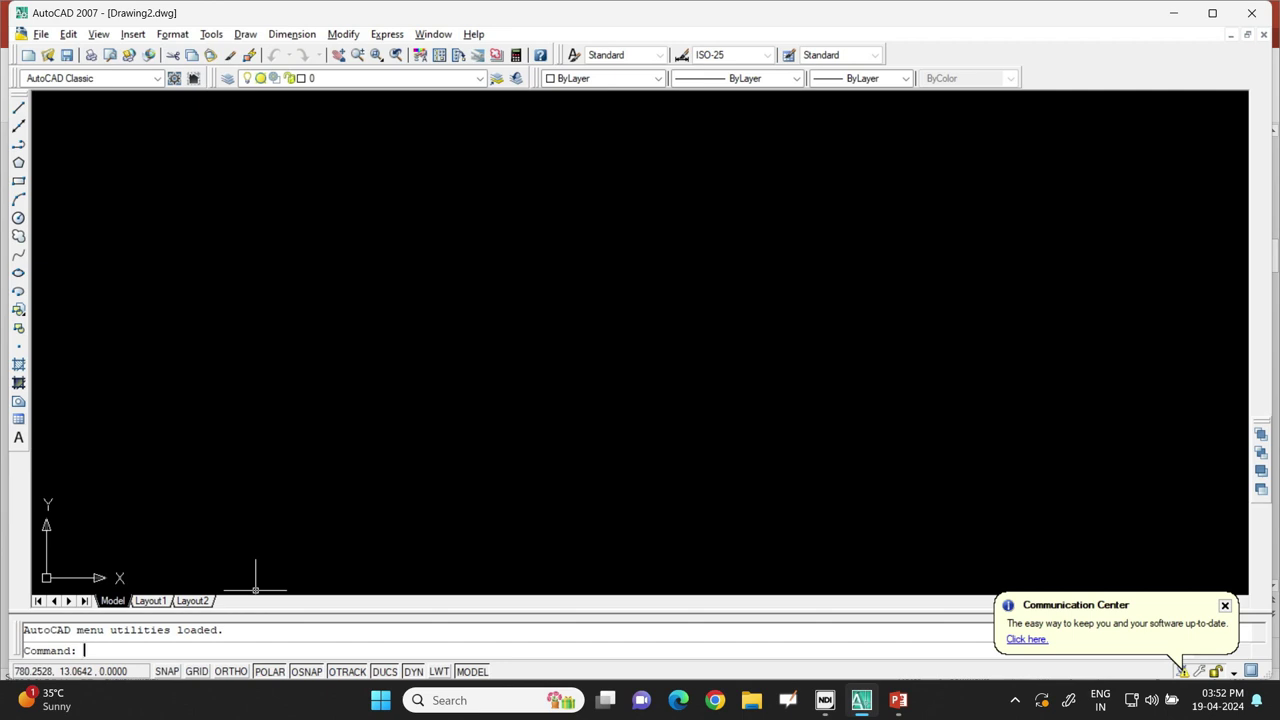
Step: Set the model space limits with the lower left corner at 0,0 and the upper right corner at 420,297
type("limits")
key("Return")
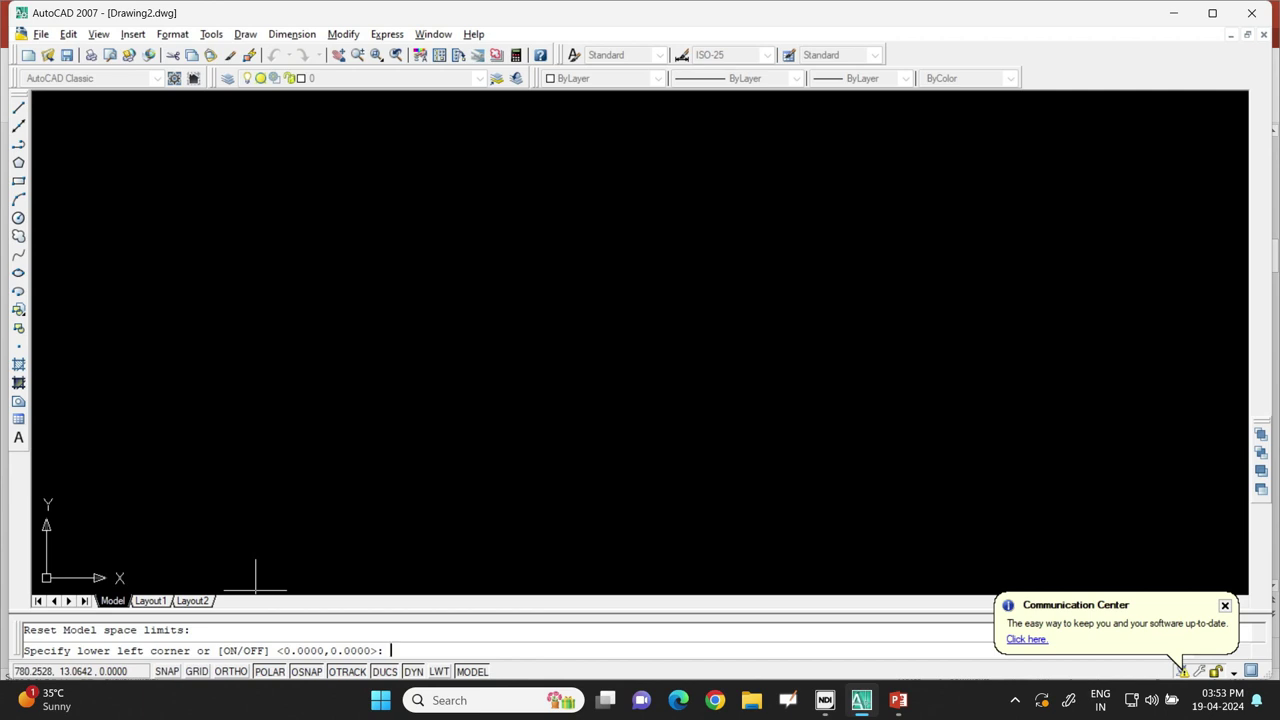
type("0,0")
key("Return")
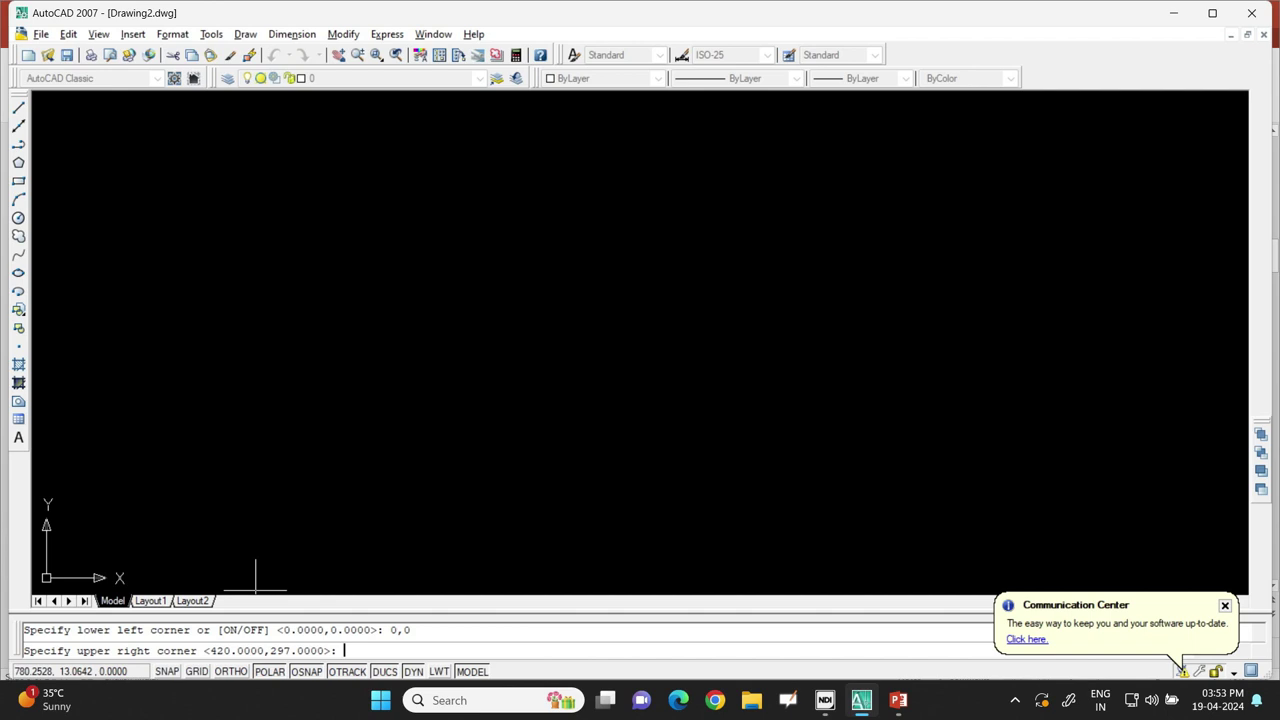
type("420,297")
key("Return")
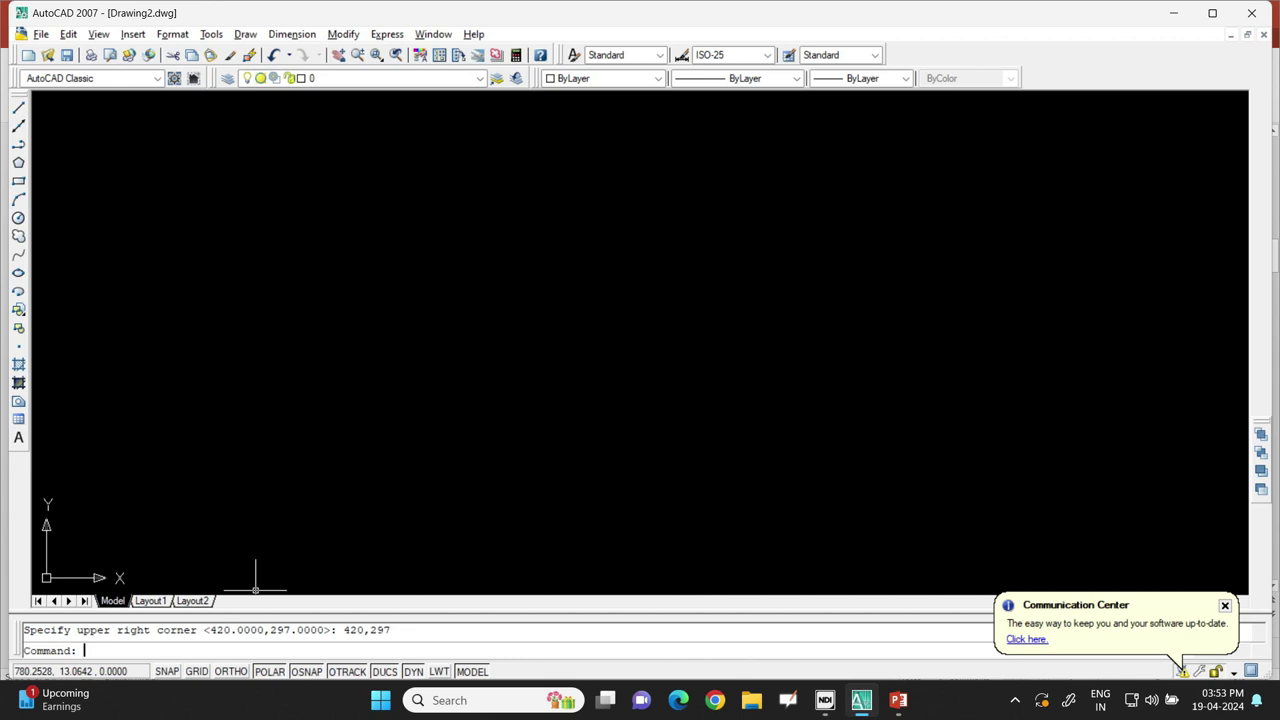
Step: Draw the sheet border as a rectangle with corners at 0,0 and 420,297
type("rec")
key("Return")
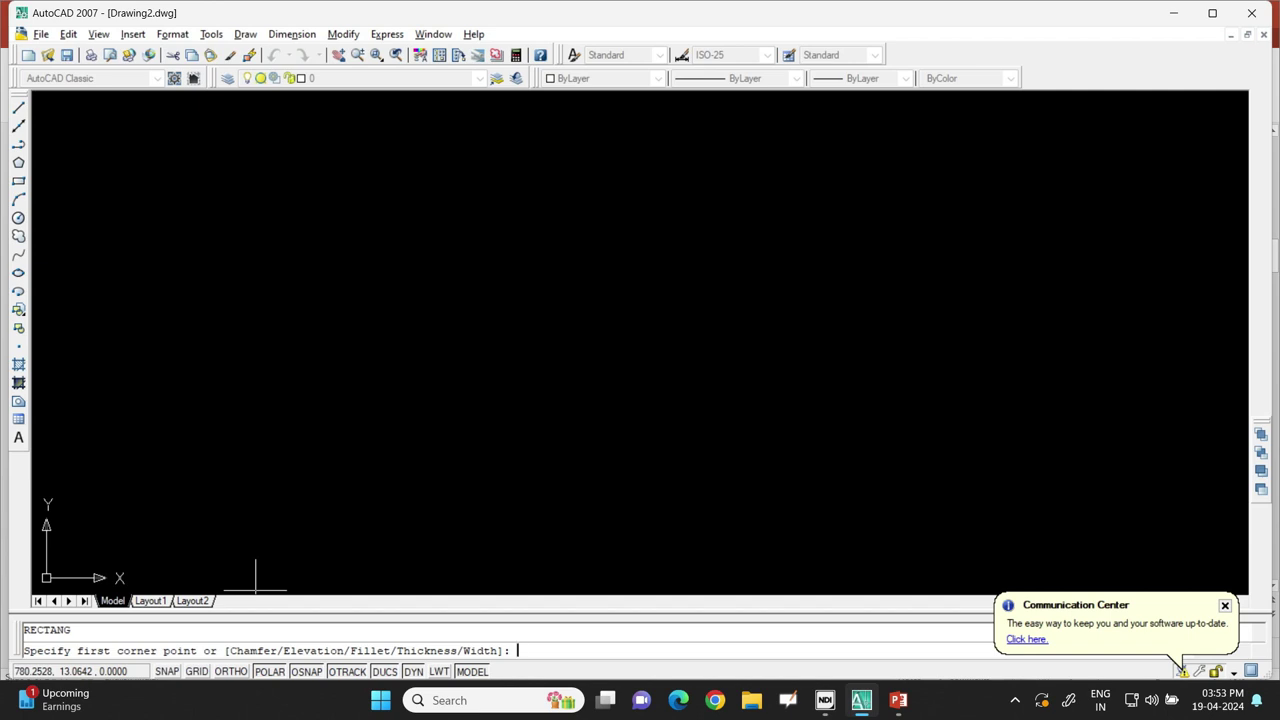
type("0,0")
key("Return")
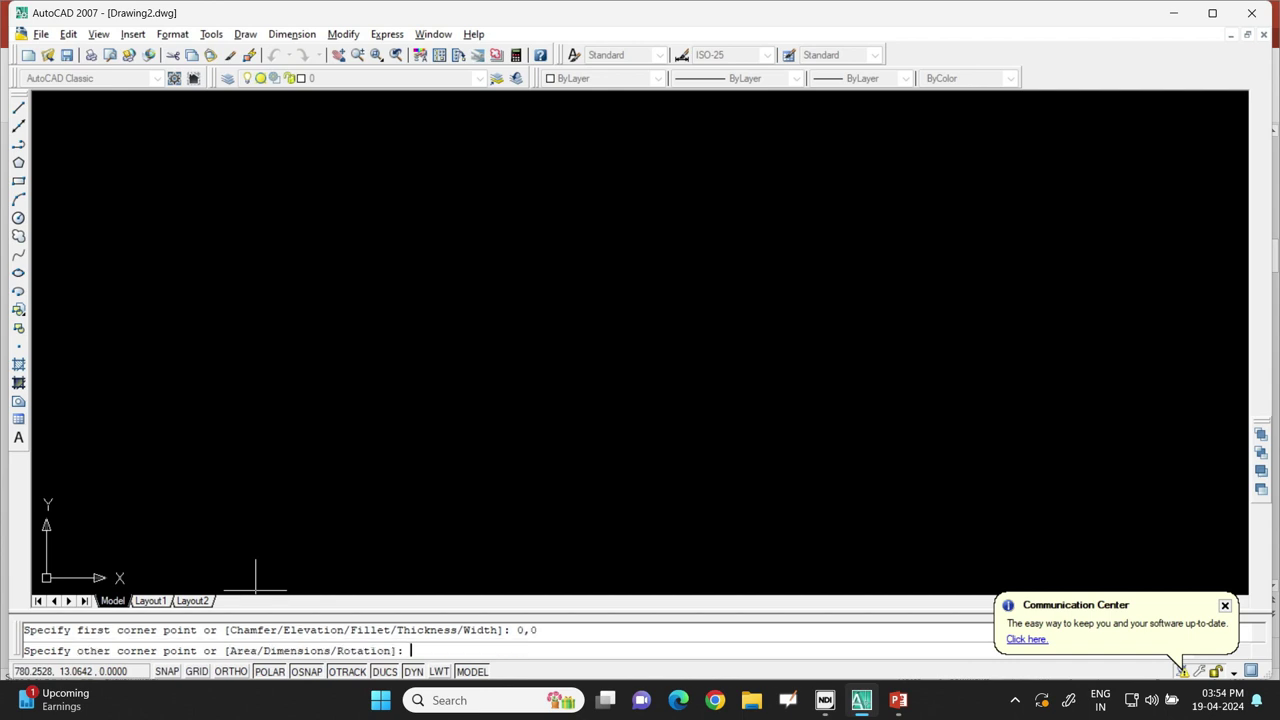
type("420,297")
key("Return")
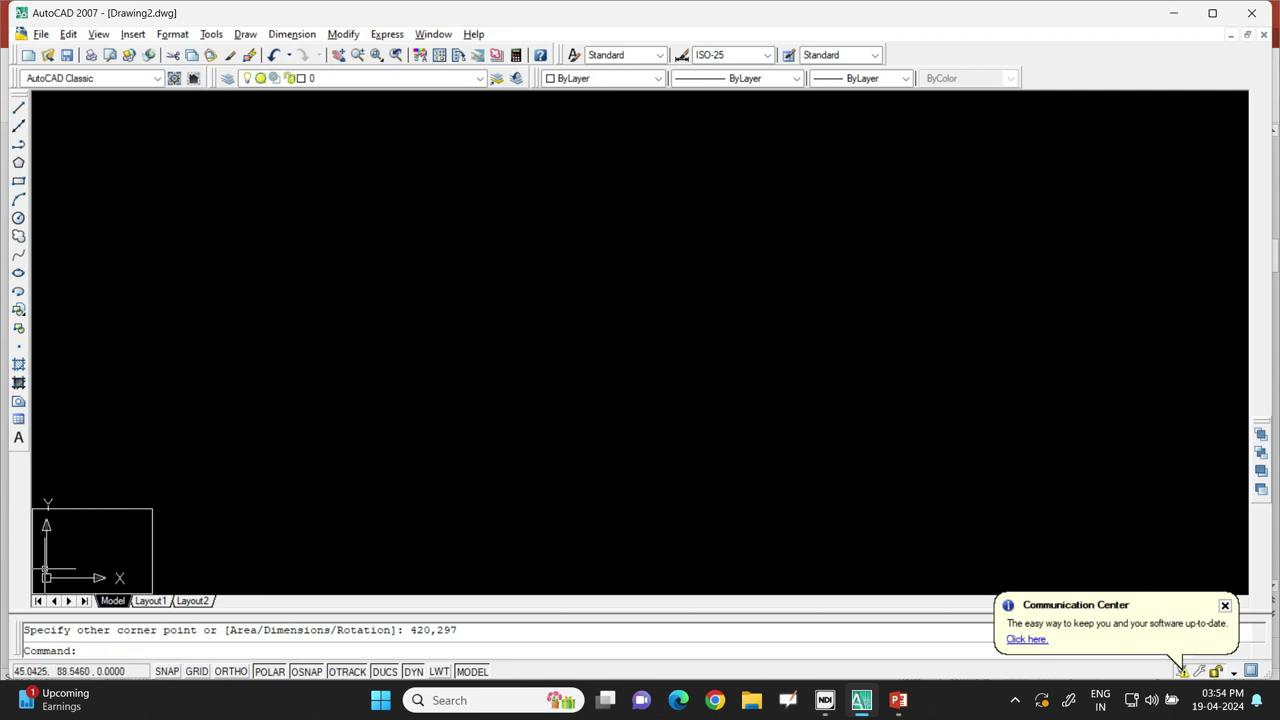
Step: Use Zoom with the All option to fit the sheet border in the drawing area
scroll(117, 530, "down", 2)
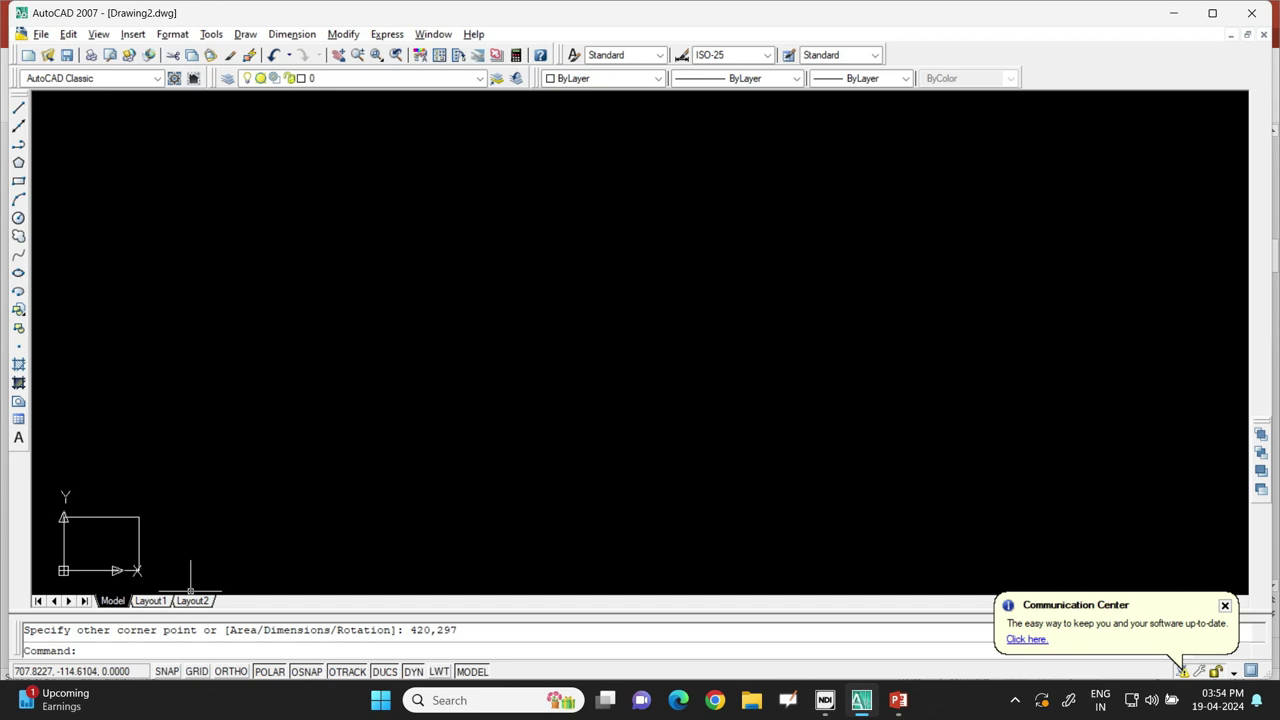
type("z")
type("oo")
type("m")
key("Return")
type("a")
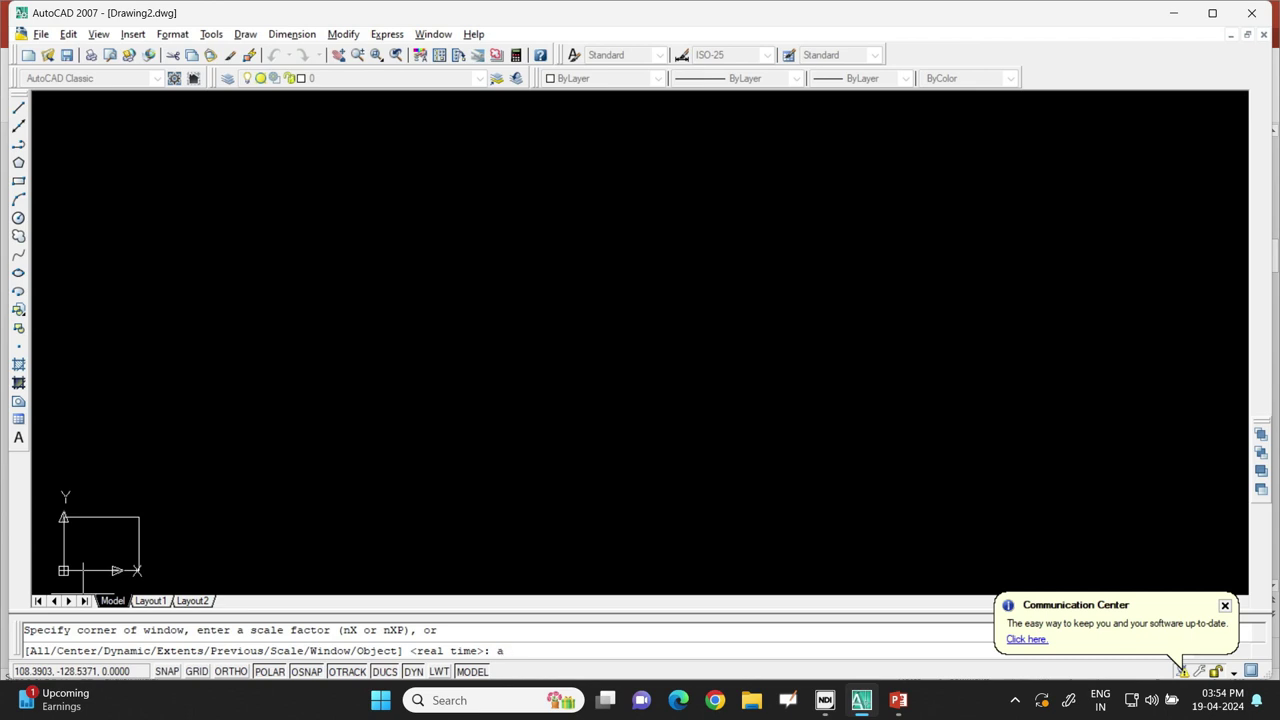
key("Return")
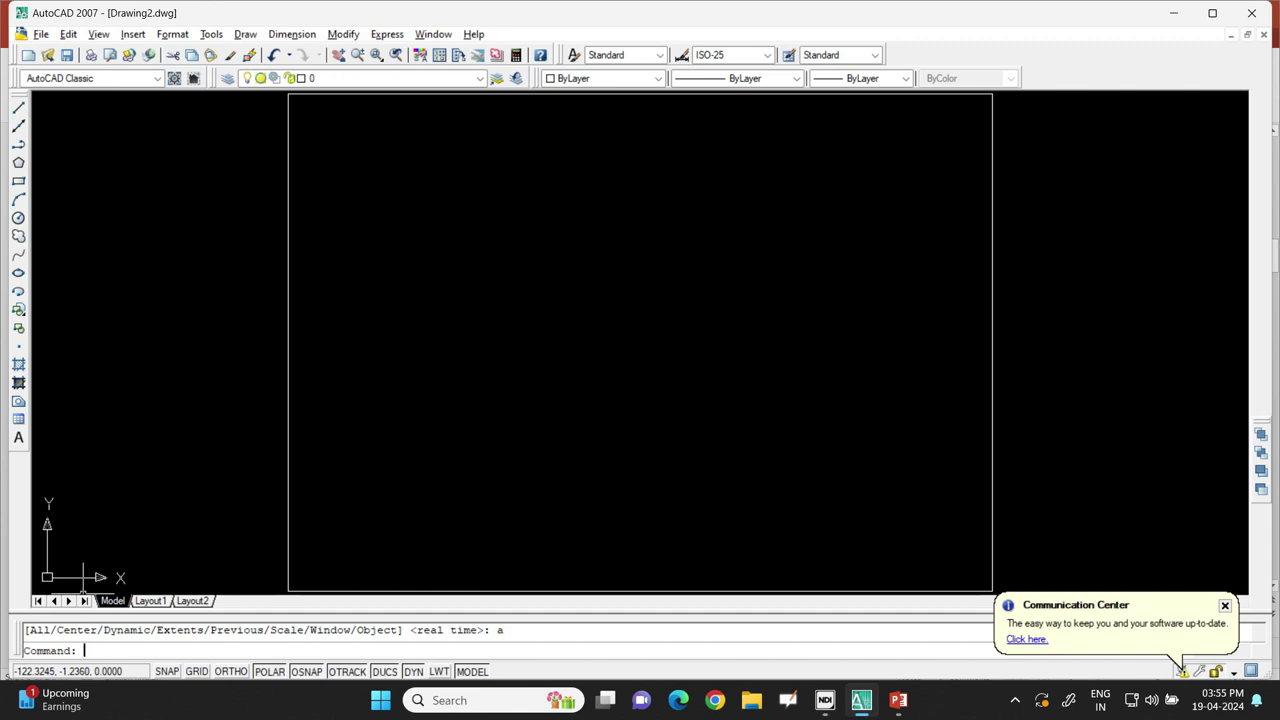
Step: Offset the sheet border rectangle inward by 10 and end the Offset command
type("offset")
key("Return")
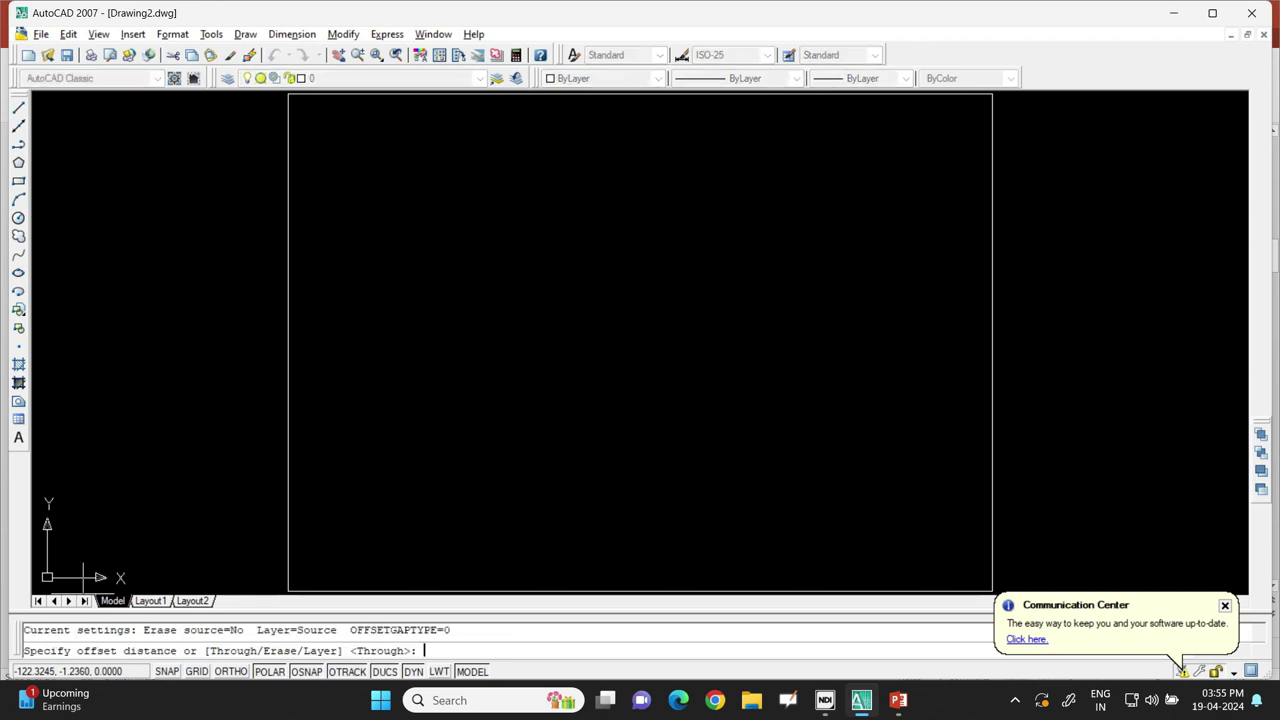
type("10")
key("Return")
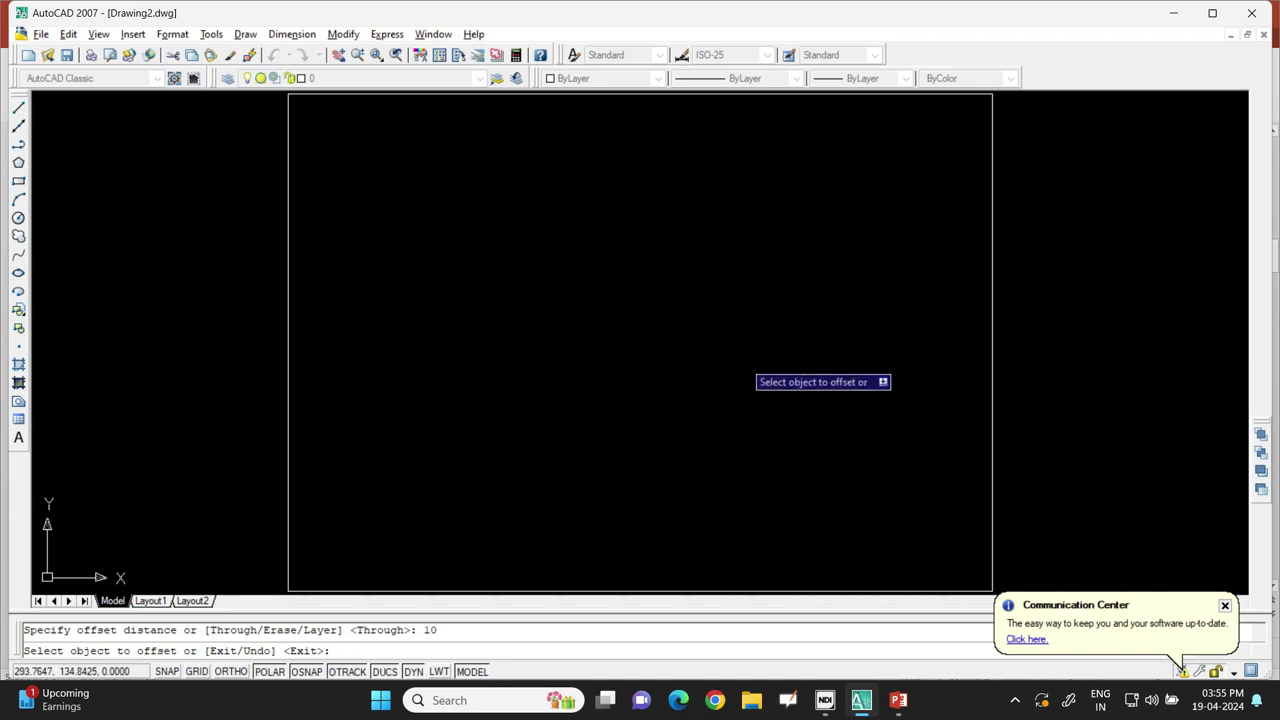
left_click(993, 365)
left_click(893, 361)
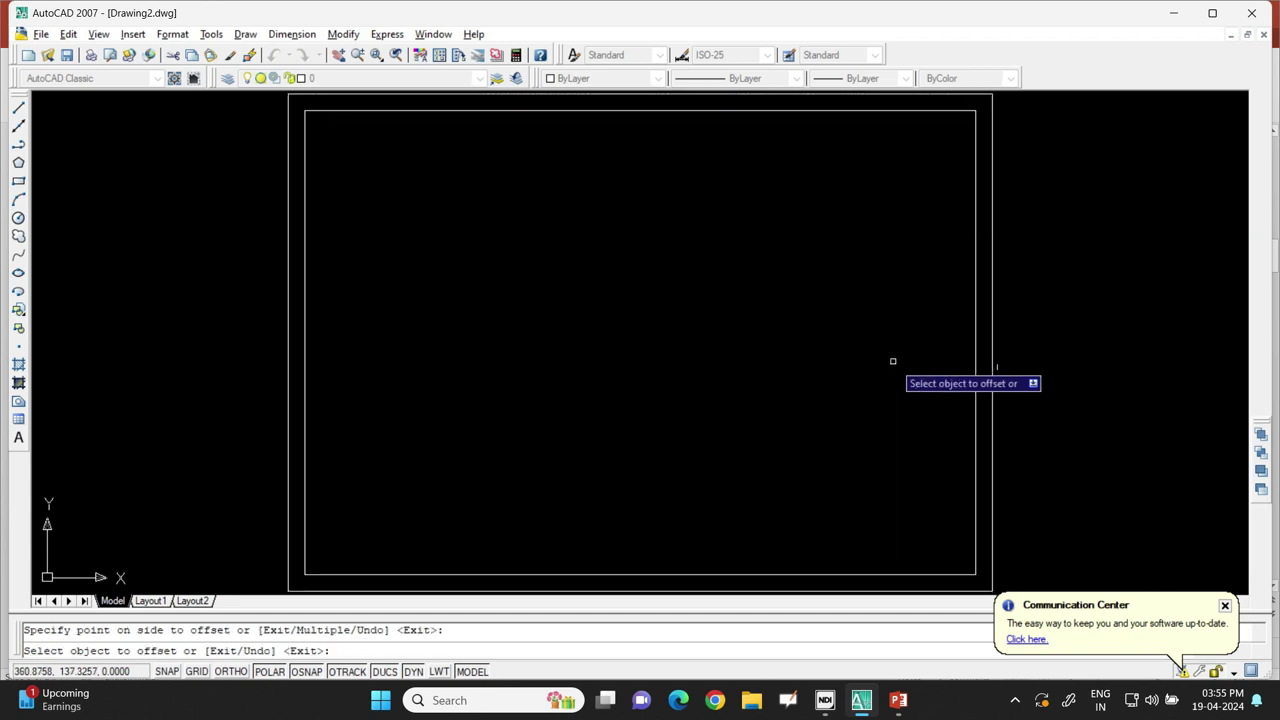
key("Escape")
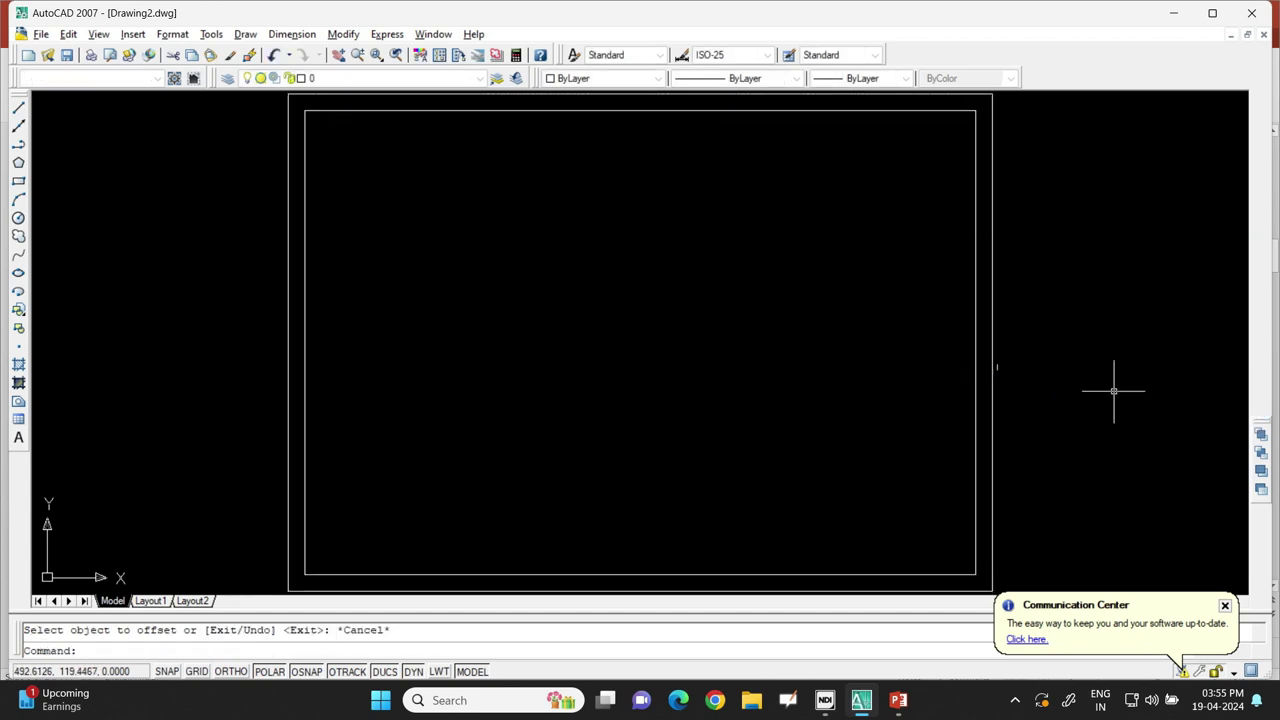
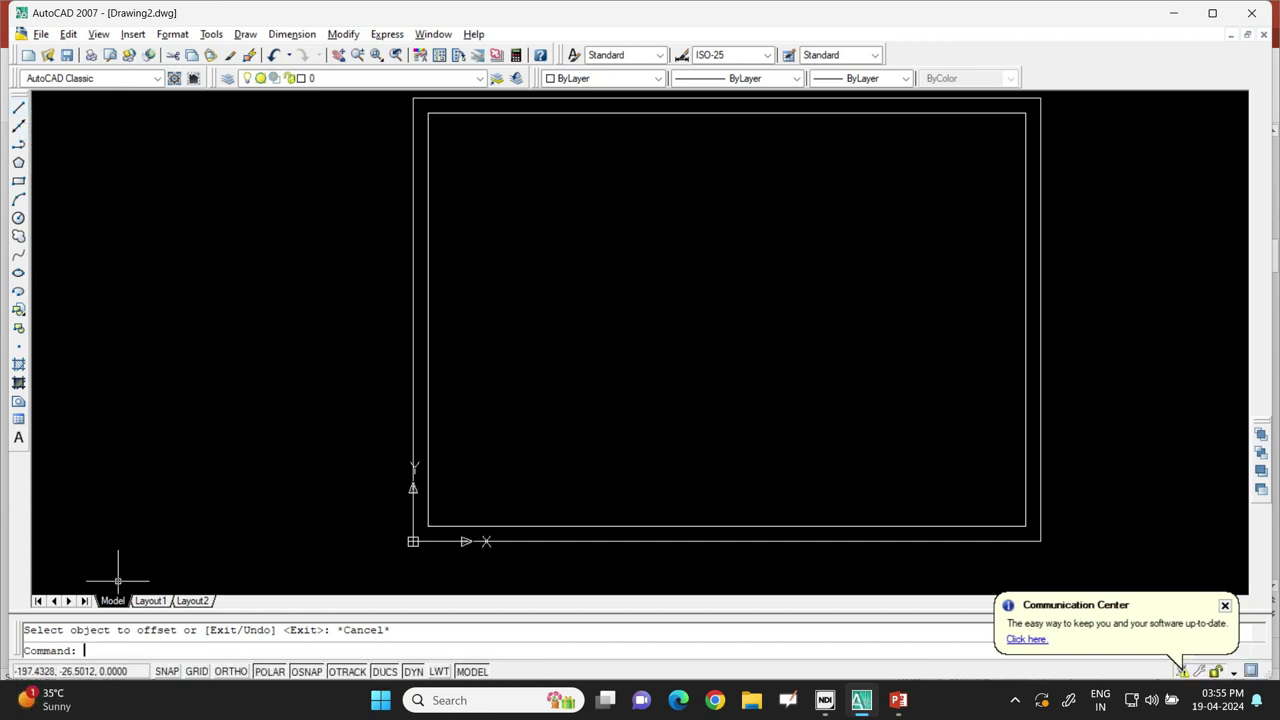
Step: Draw eight connected zigzag line segments freehand inside the inner frame, with the seventh horizontal and about 137 units long
type("line")
key("Return")
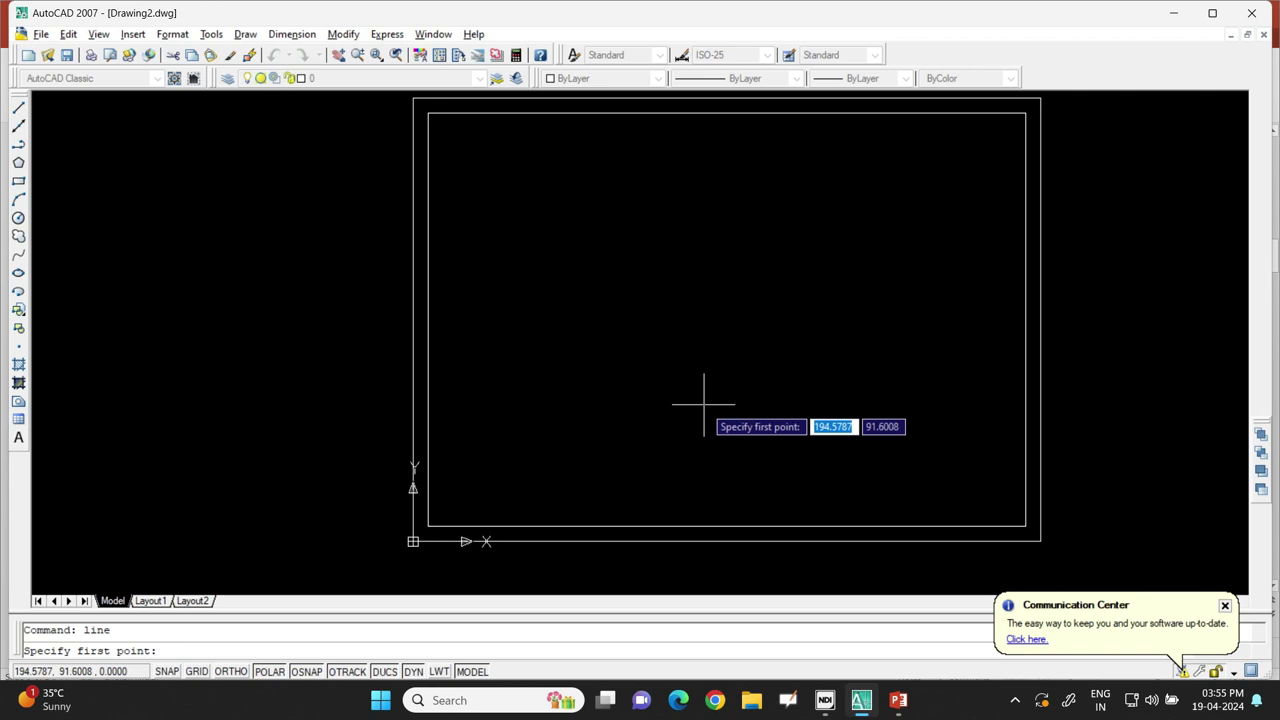
left_click(528, 332)
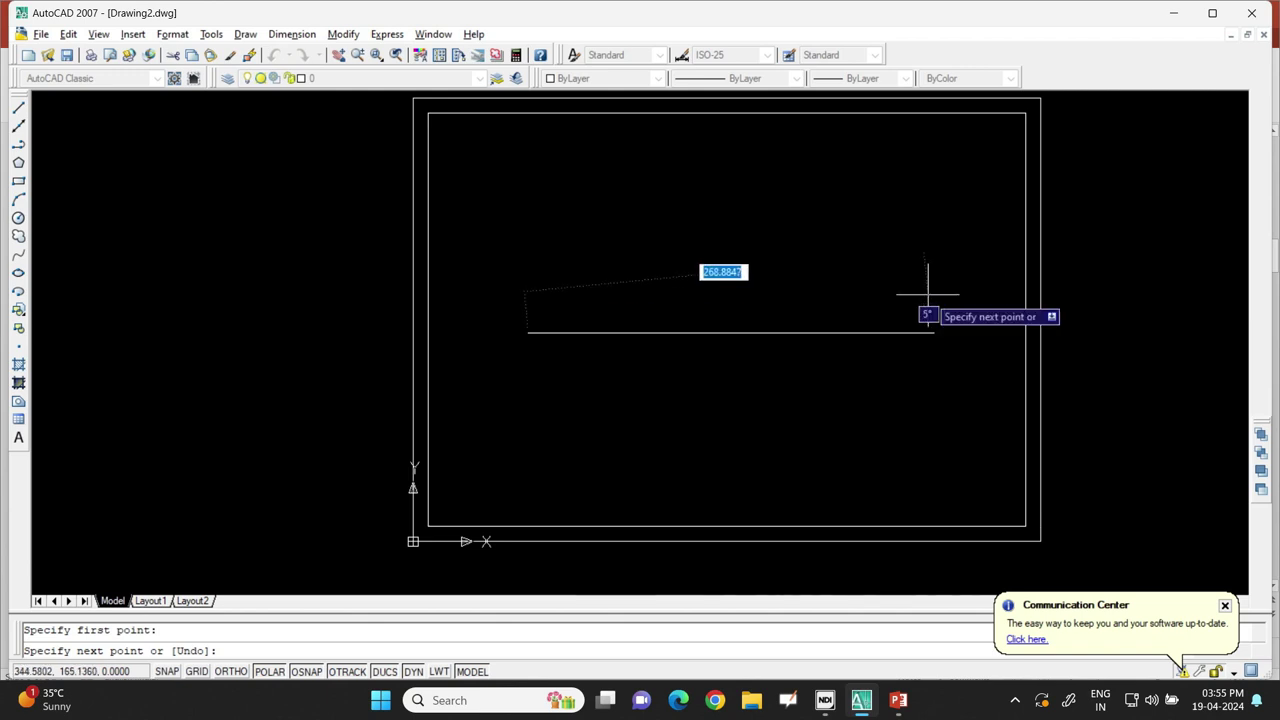
left_click(727, 195)
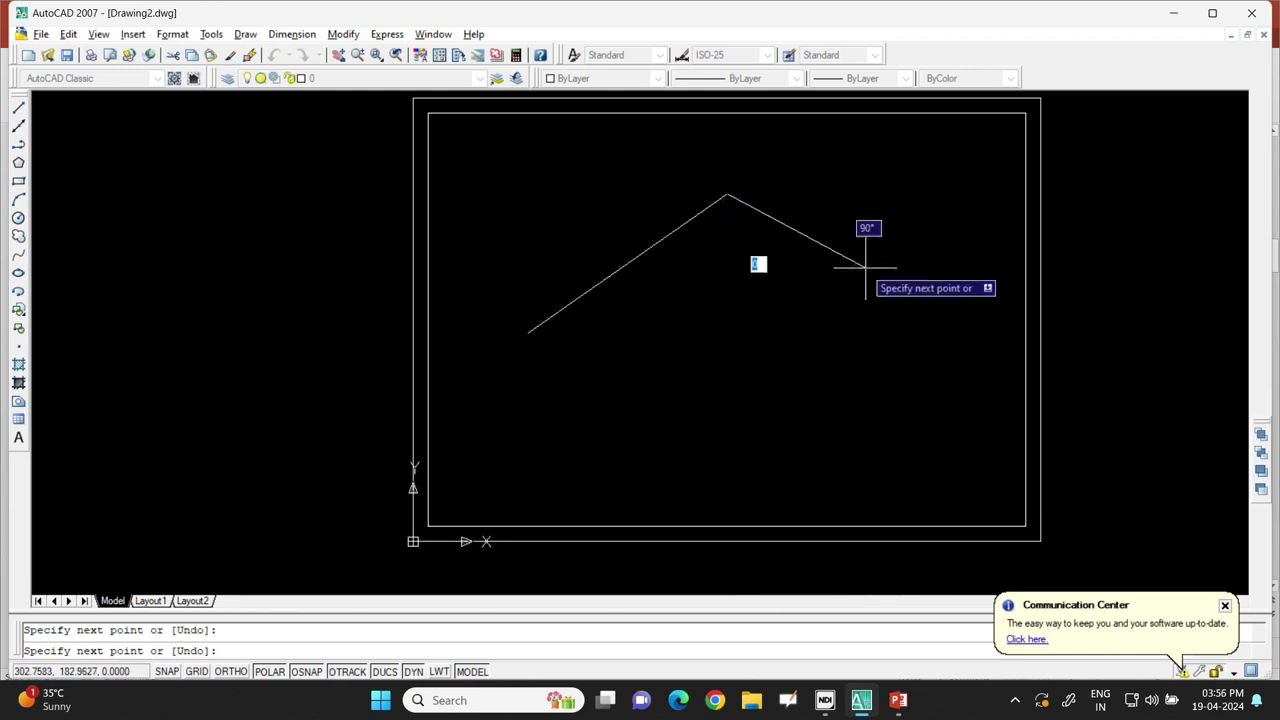
left_click(933, 342)
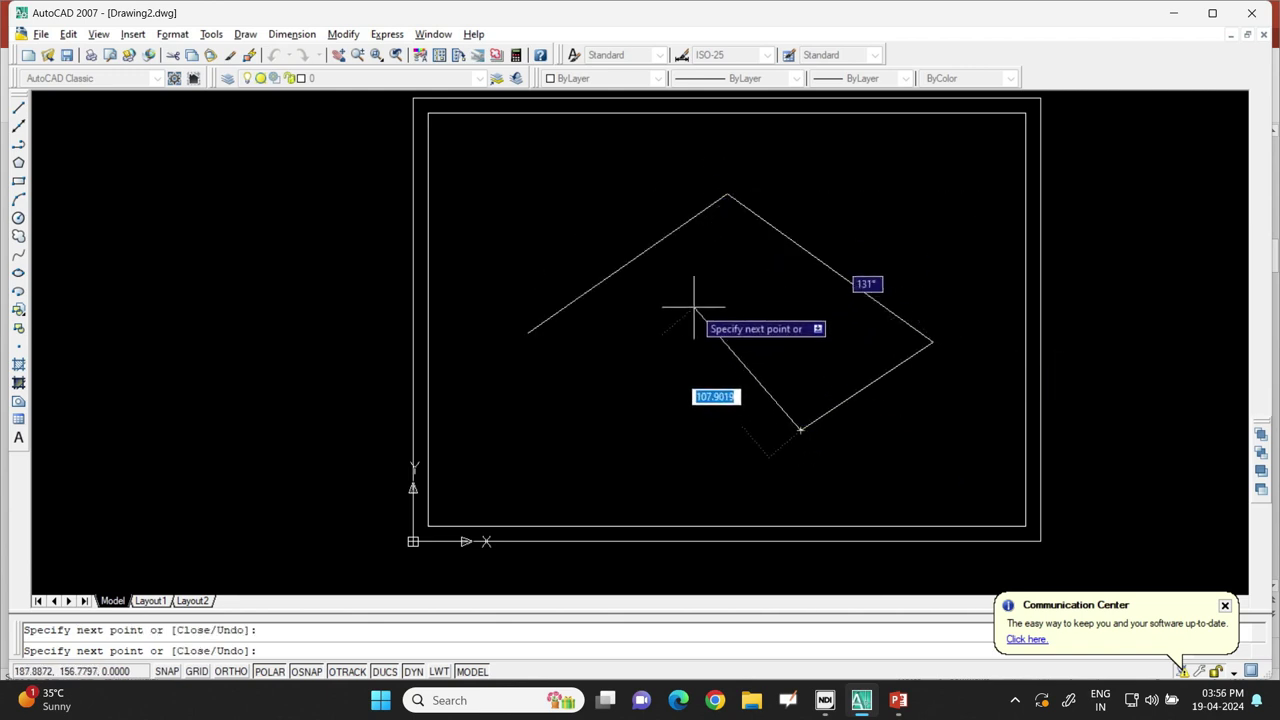
left_click(801, 430)
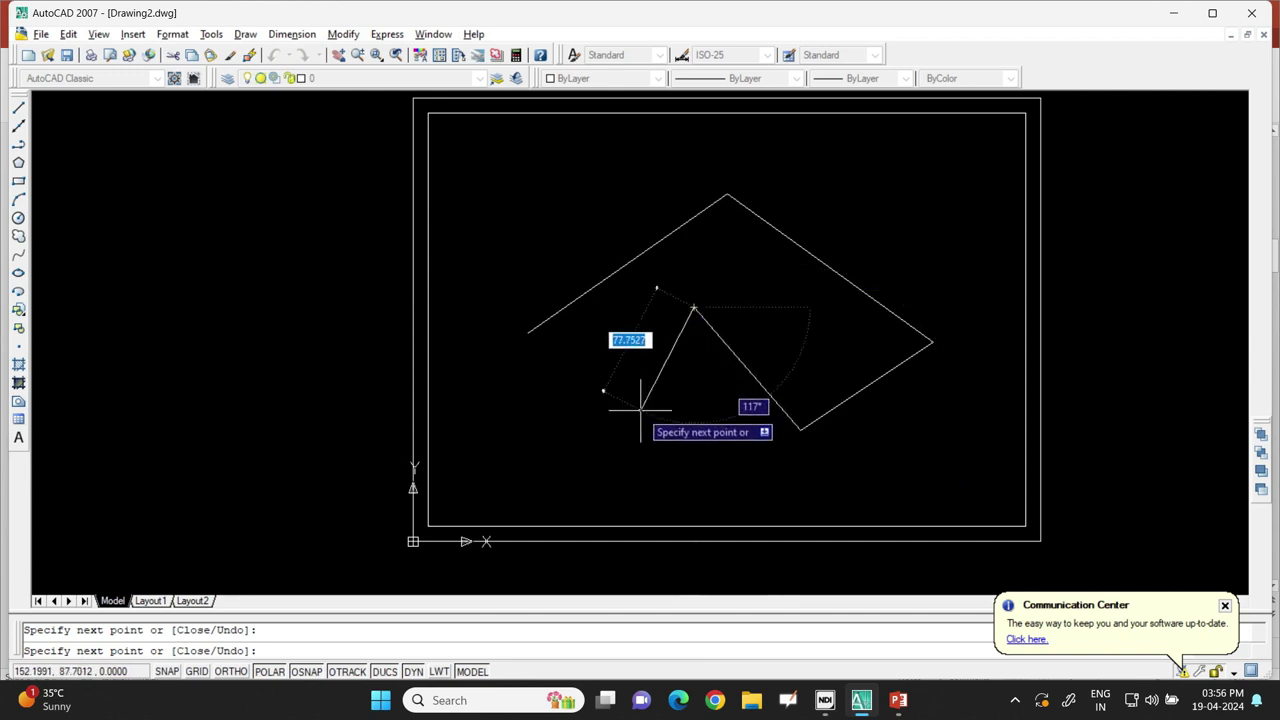
left_click(694, 307)
left_click(641, 410)
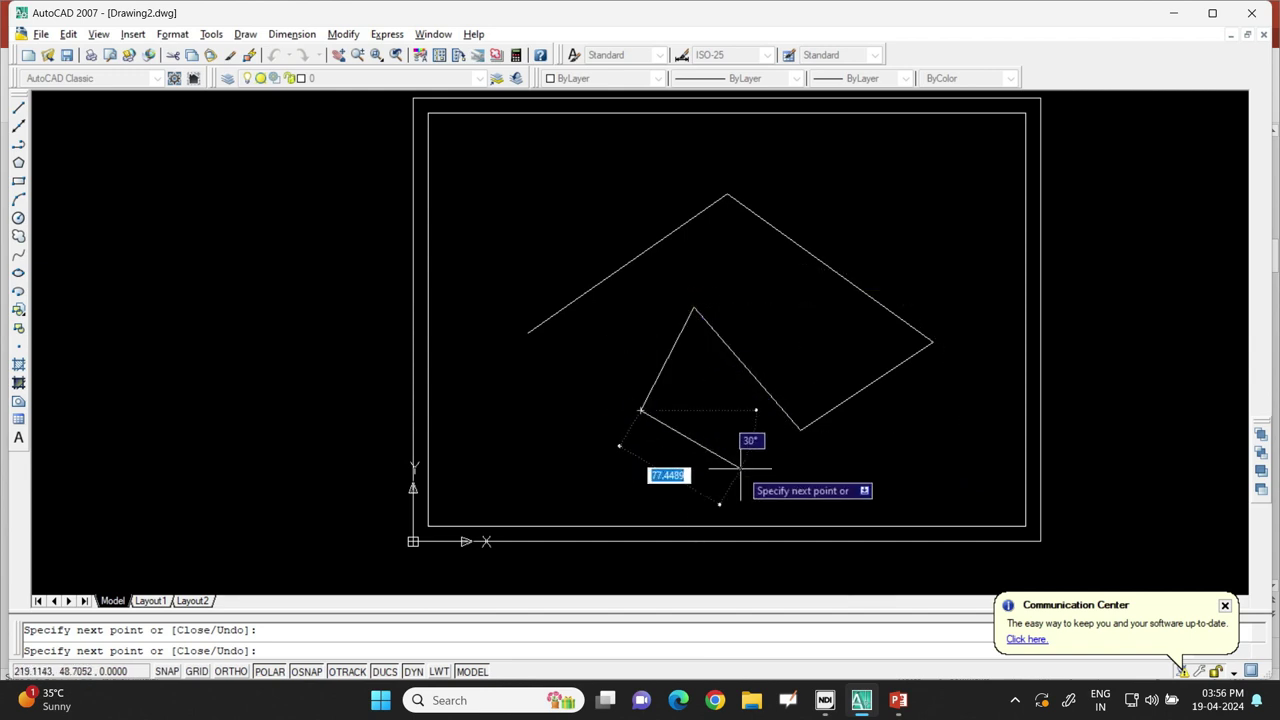
left_click(740, 467)
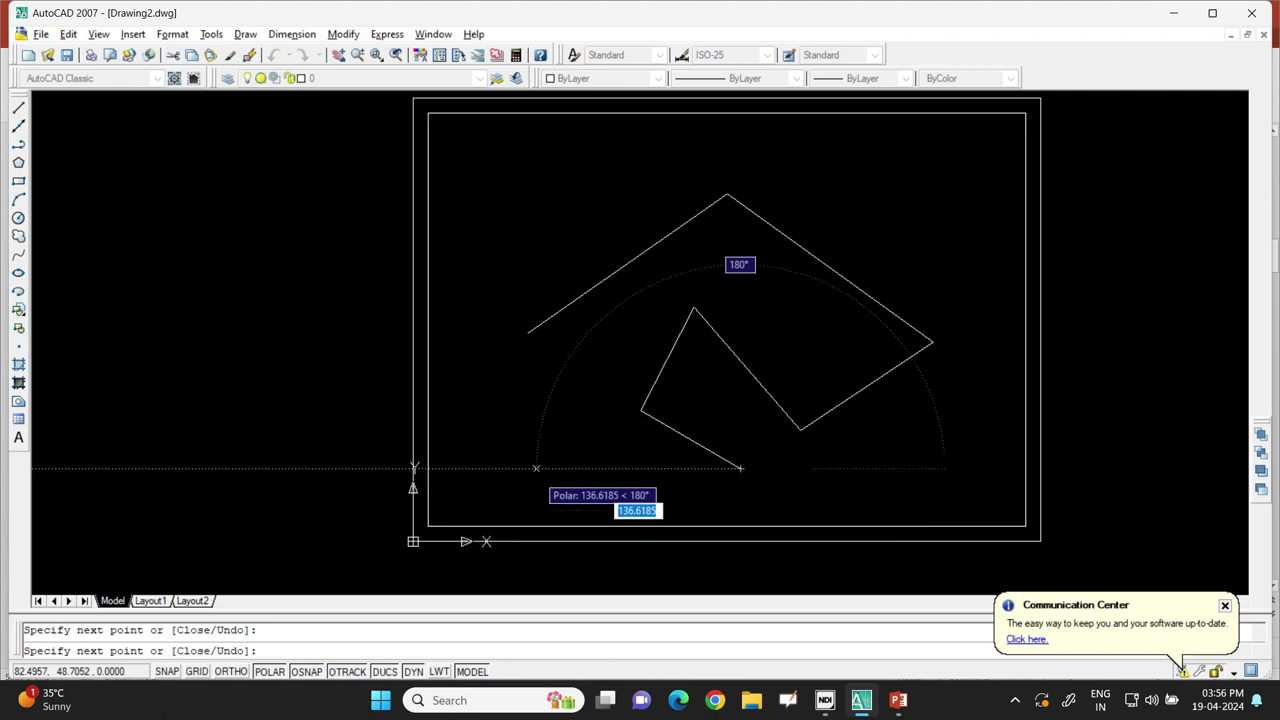
left_click(537, 467)
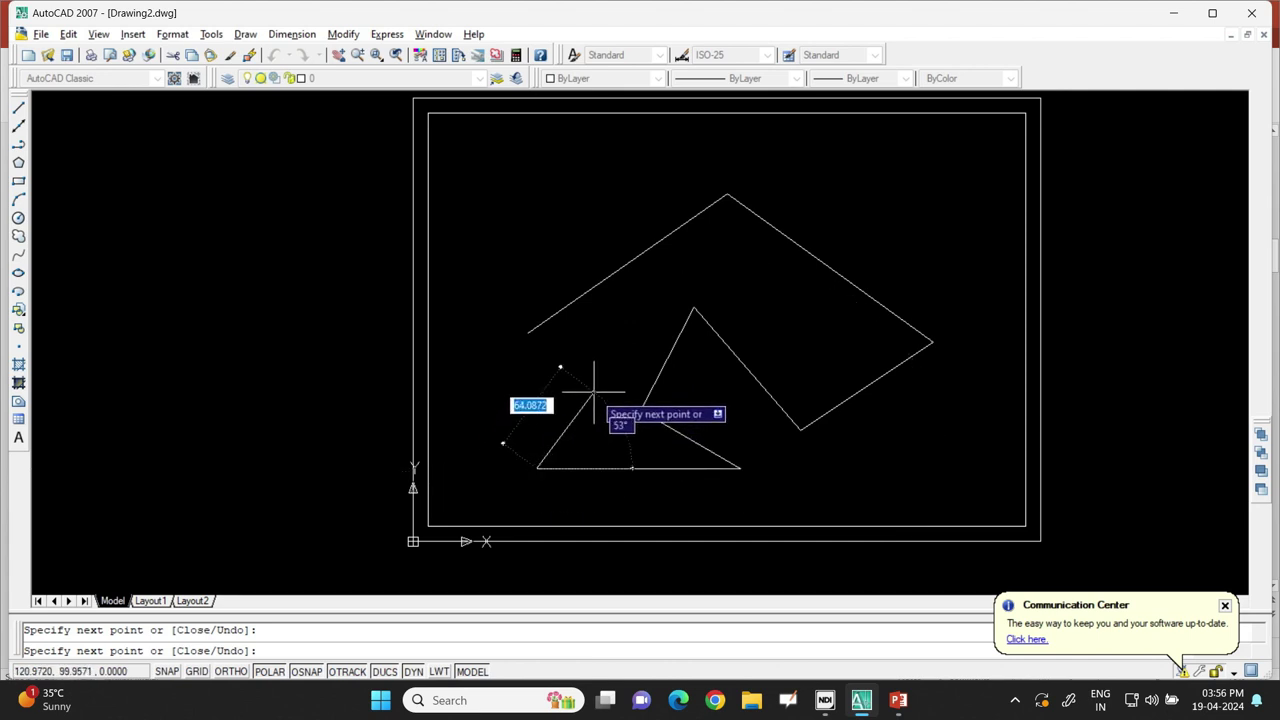
left_click(594, 392)
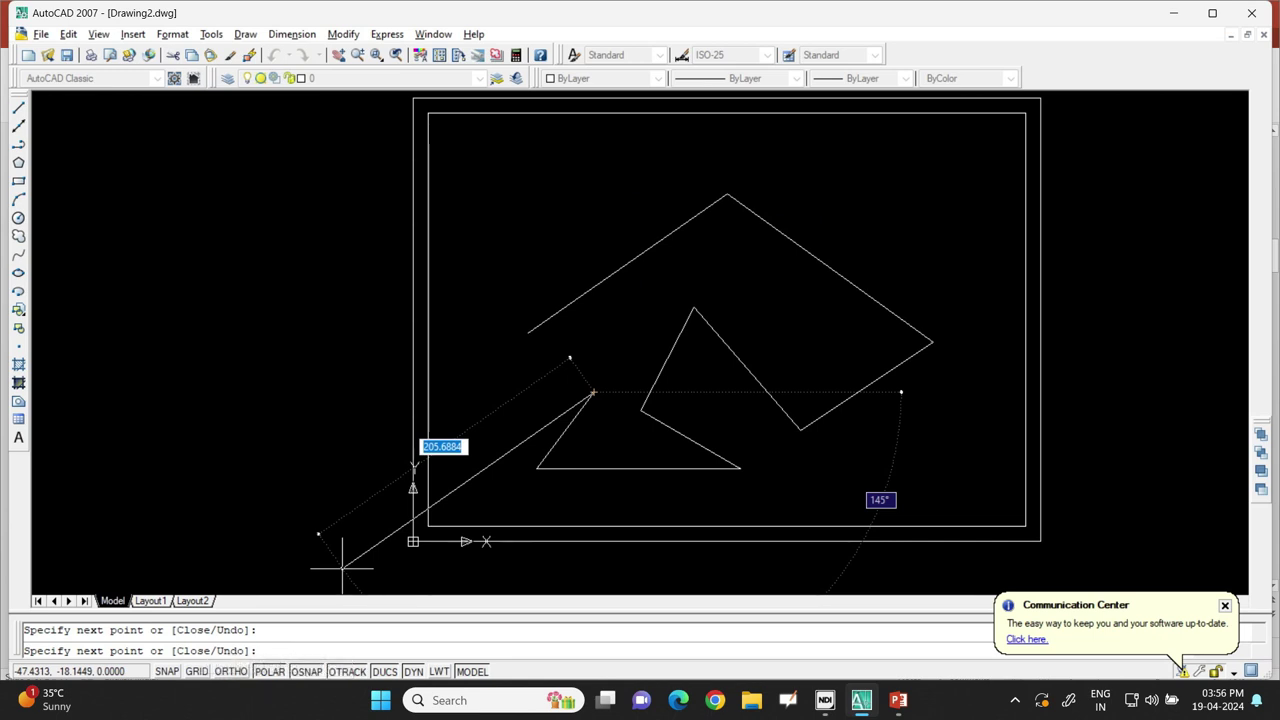
Step: Turn on Ortho mode, continue the line with five alternating vertical and horizontal segments, the first about 154 units upward, and end the Line command
left_click(231, 671)
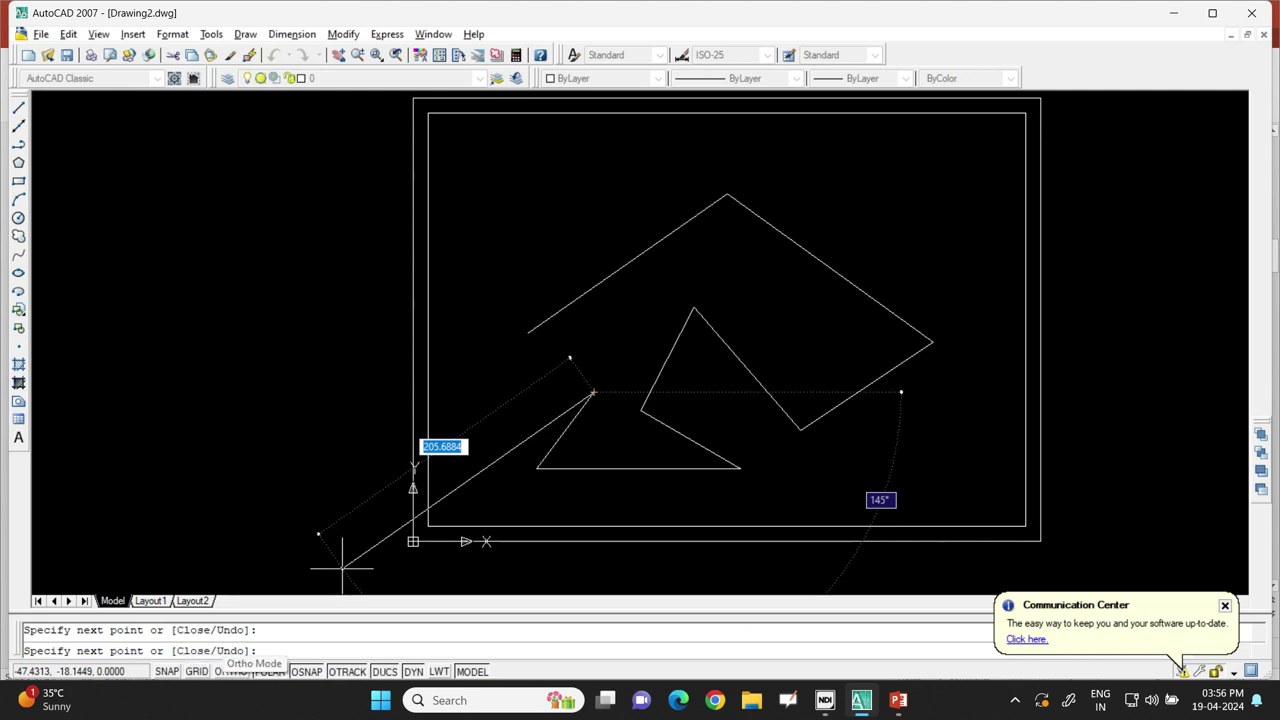
key("F8")
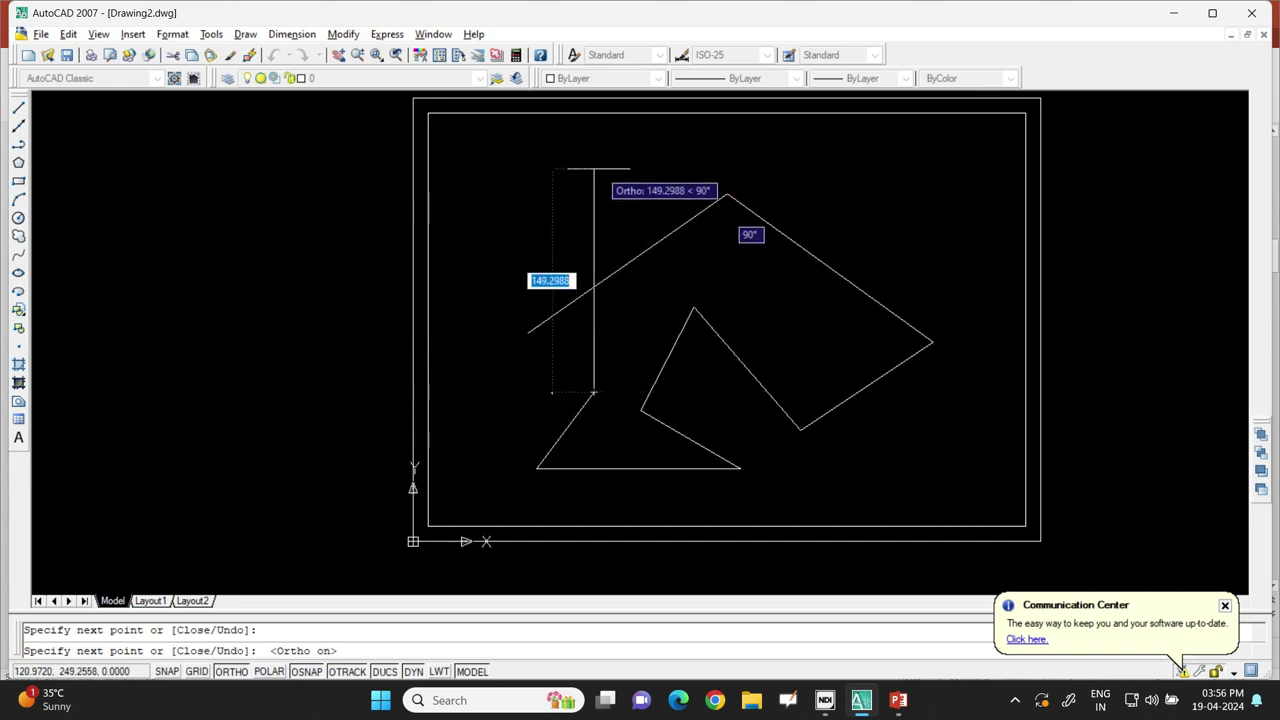
left_click(595, 161)
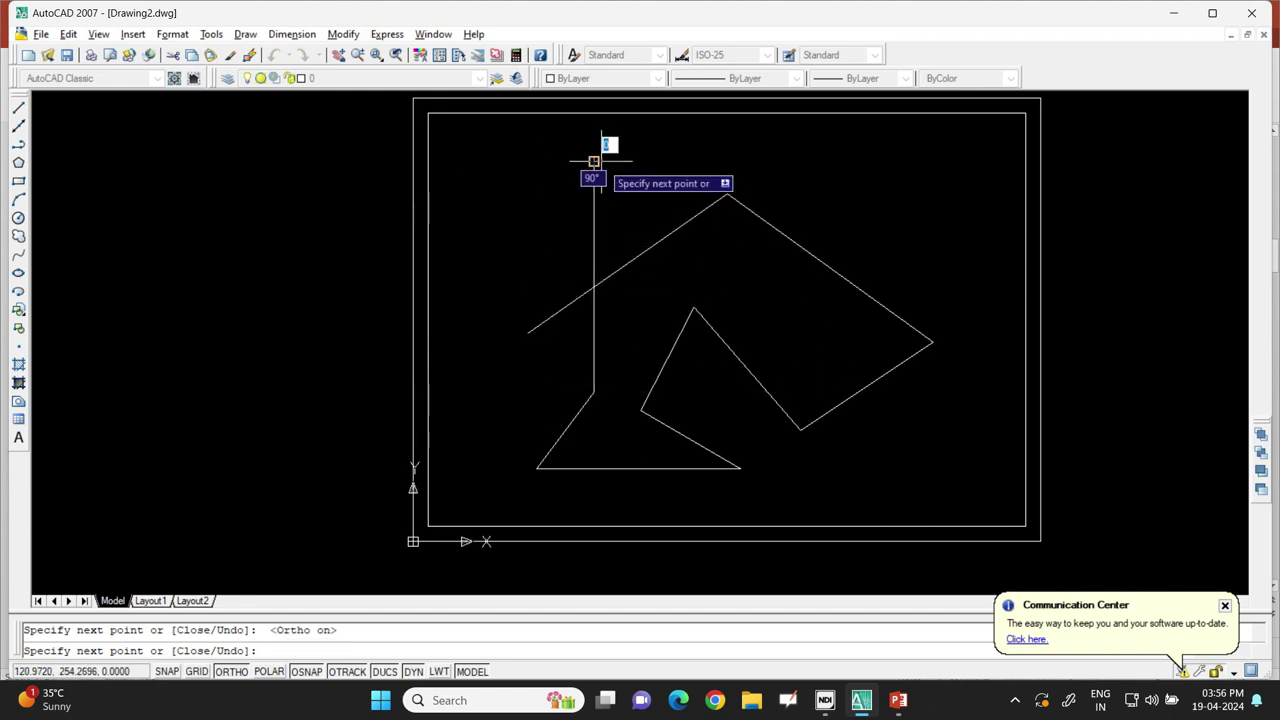
left_click(884, 158)
left_click(868, 257)
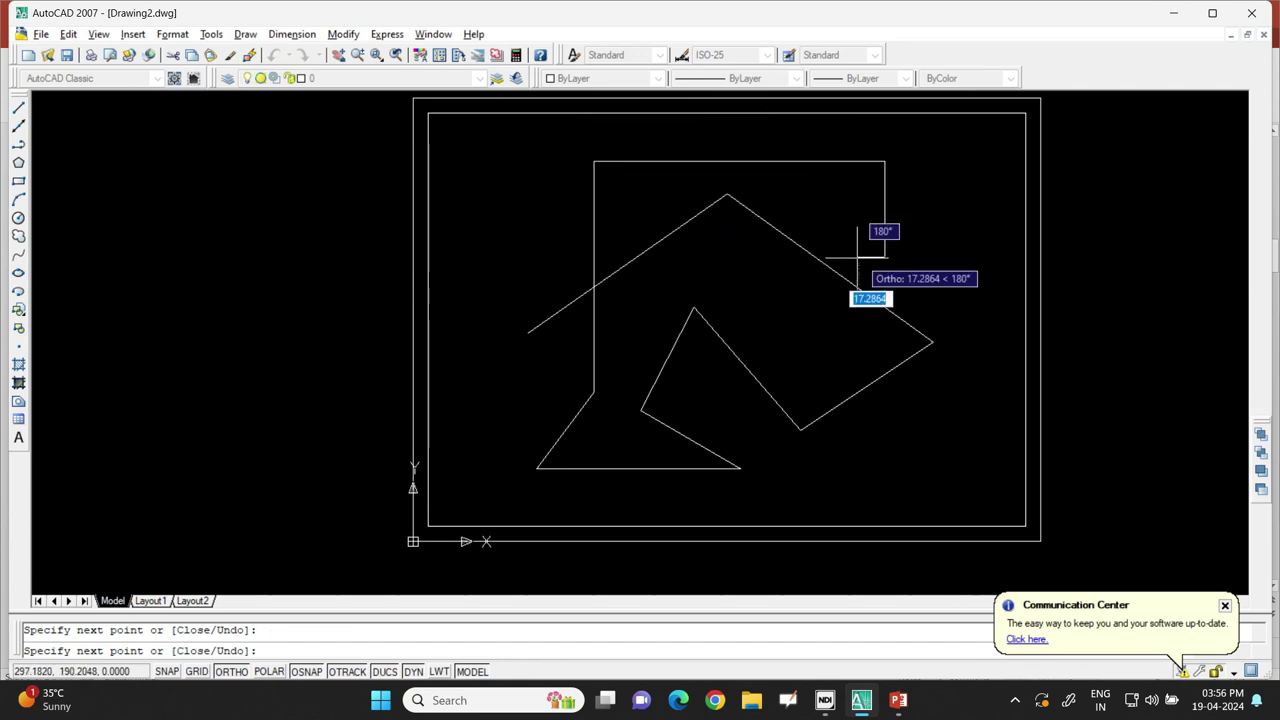
left_click(728, 260)
left_click(726, 325)
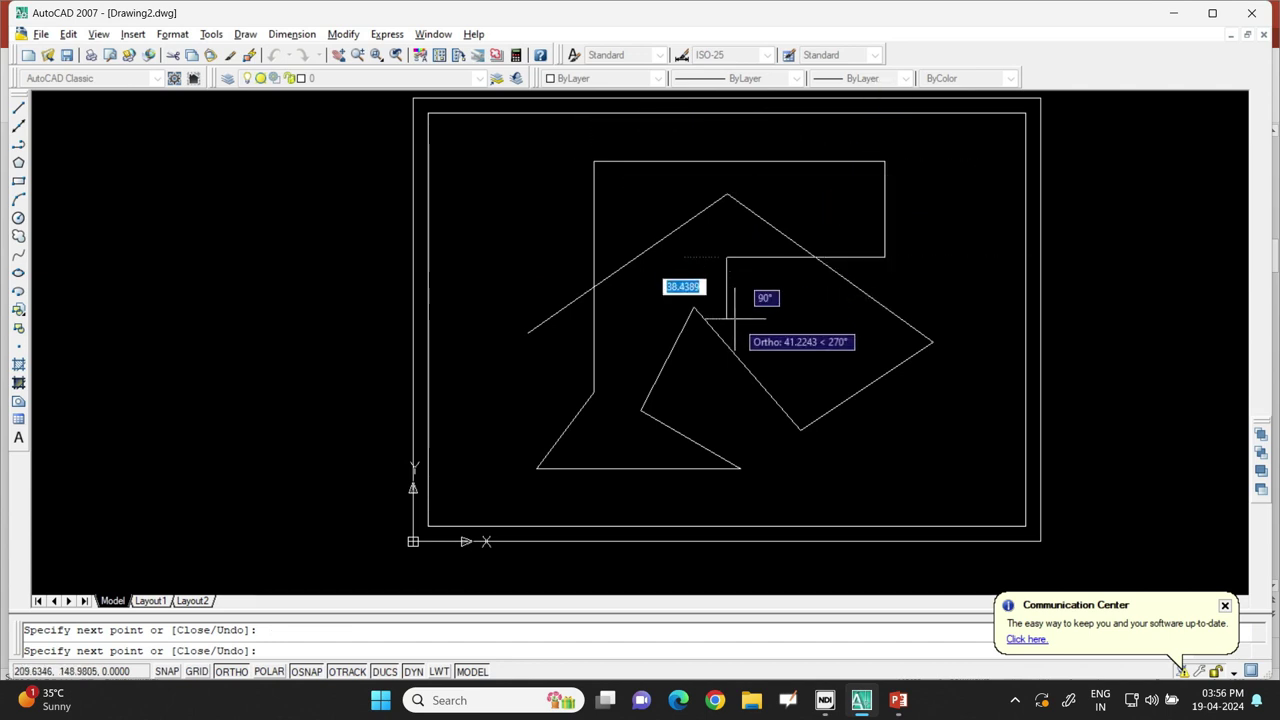
right_click(787, 327)
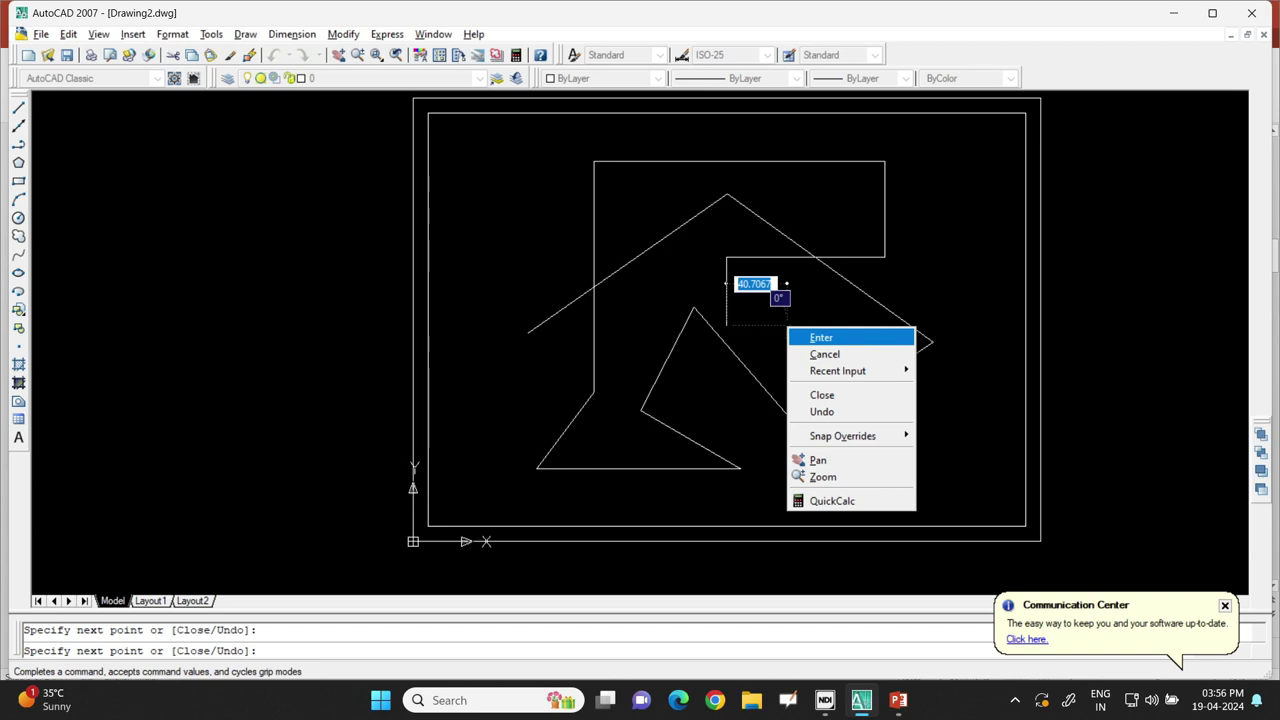
left_click(849, 338)
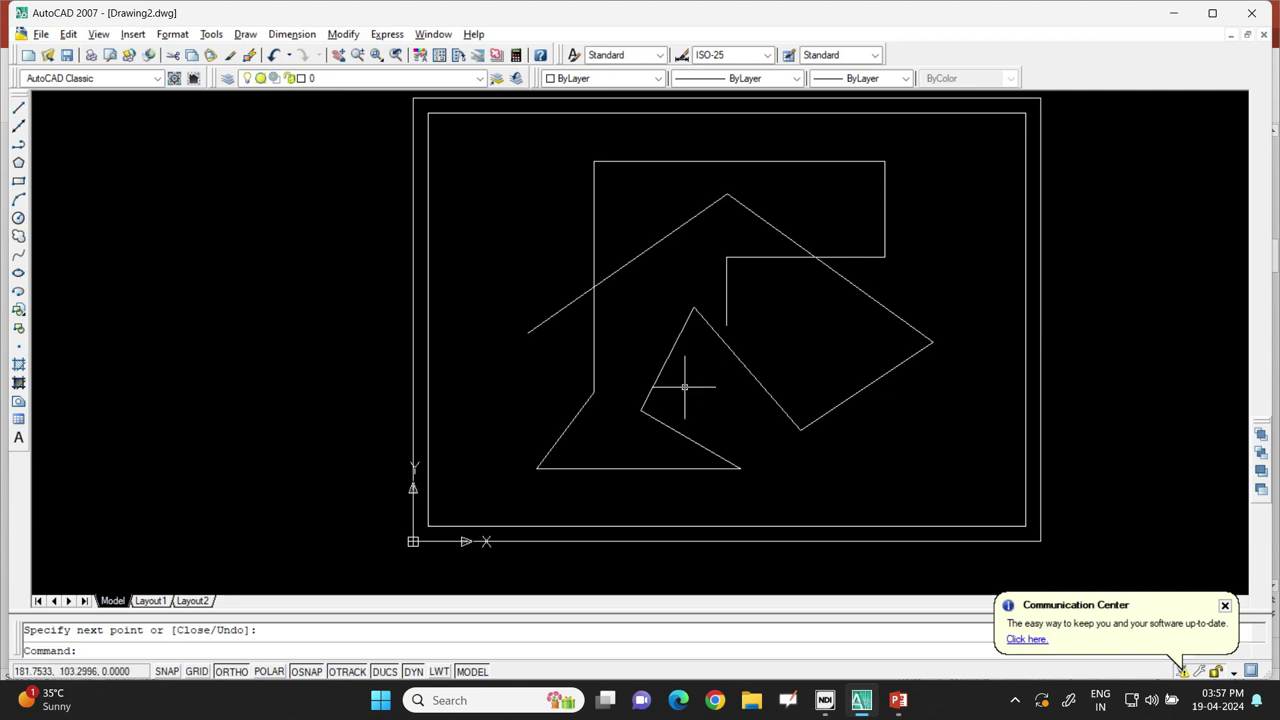
Step: Save the drawing to the Desktop under the file name Sample.dwg
left_click(41, 34)
left_click(70, 194)
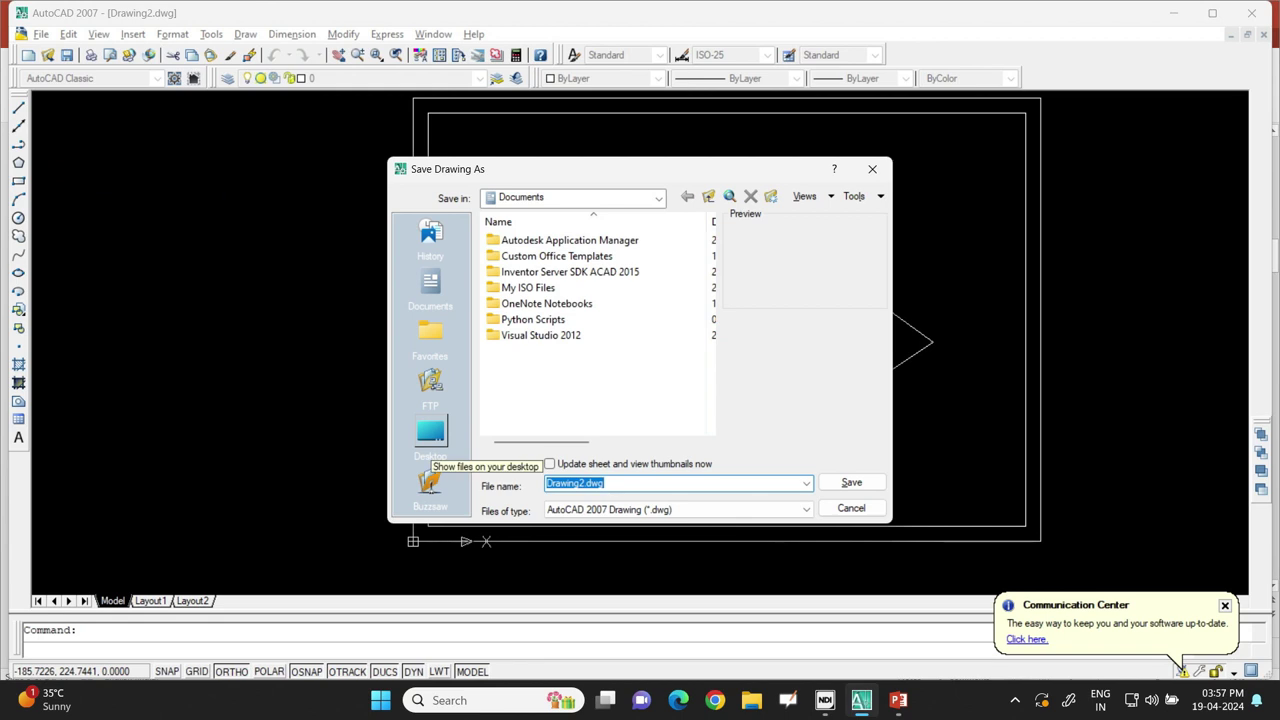
left_click(431, 432)
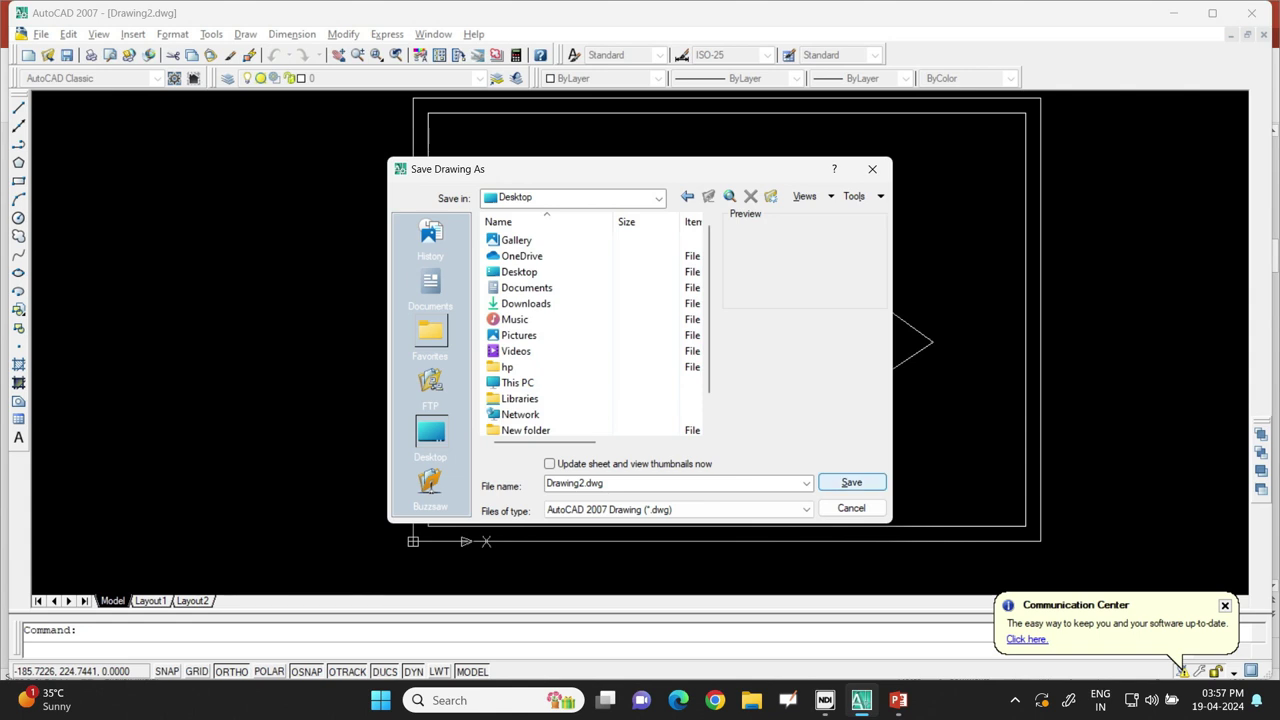
double_click(575, 483)
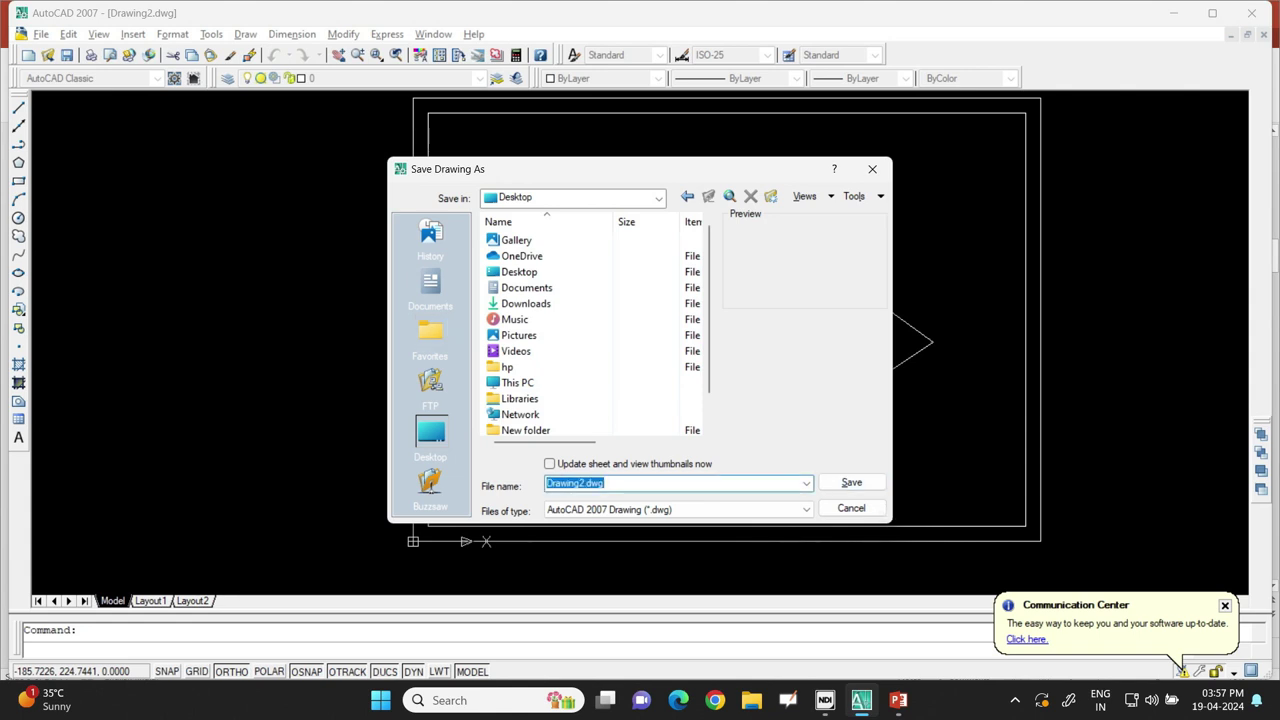
type("Sample.dwg")
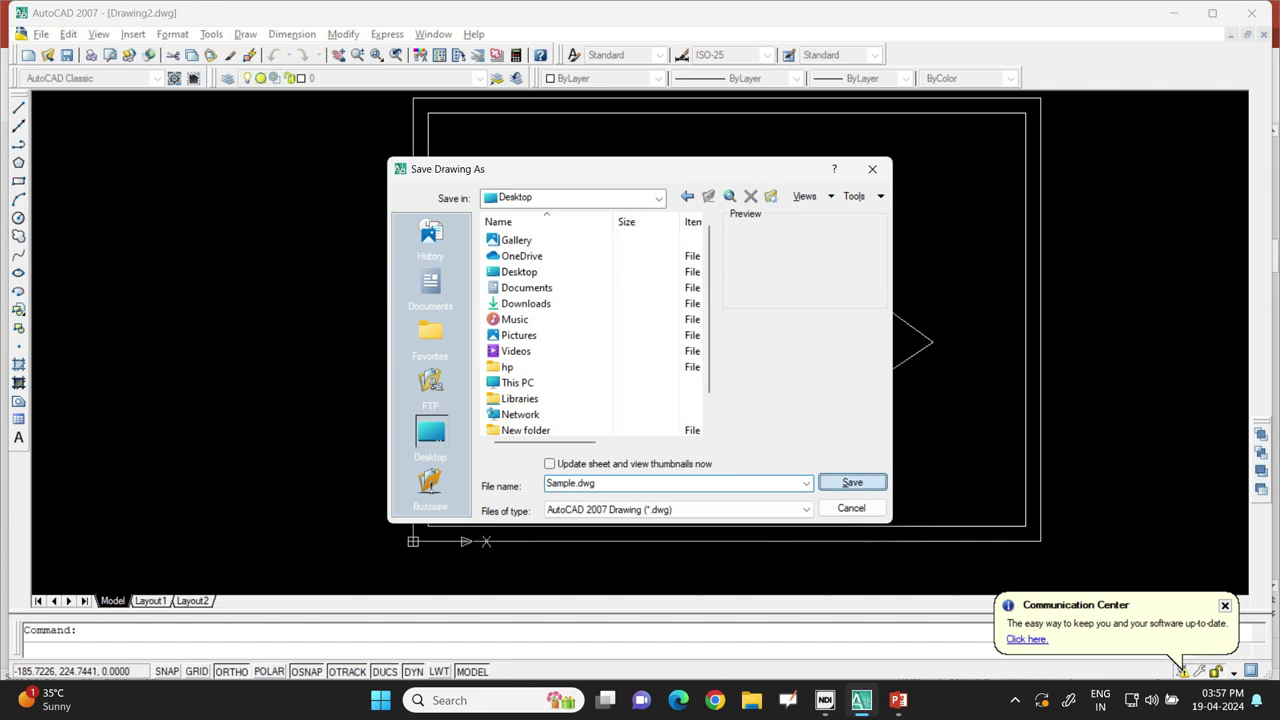
left_click(852, 482)
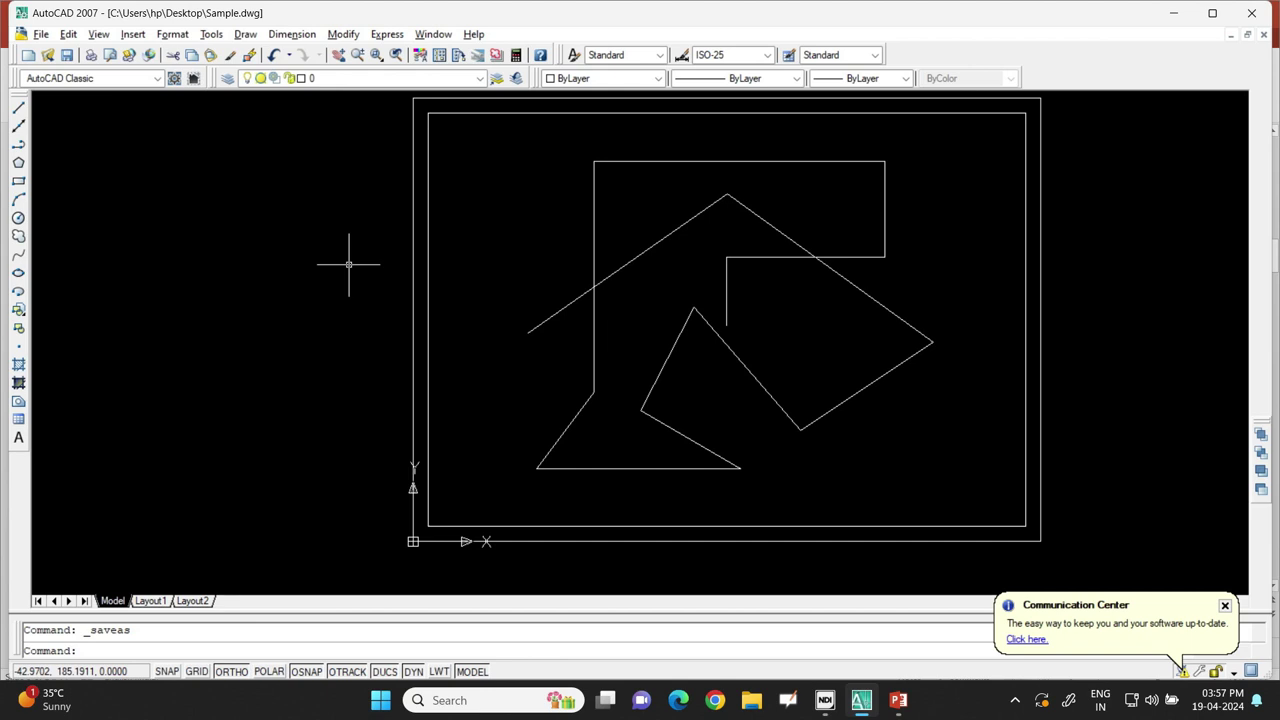
Step: Start the Plot command for the model and choose DWG To PDF.pc3 as the plotter
key("alt+f")
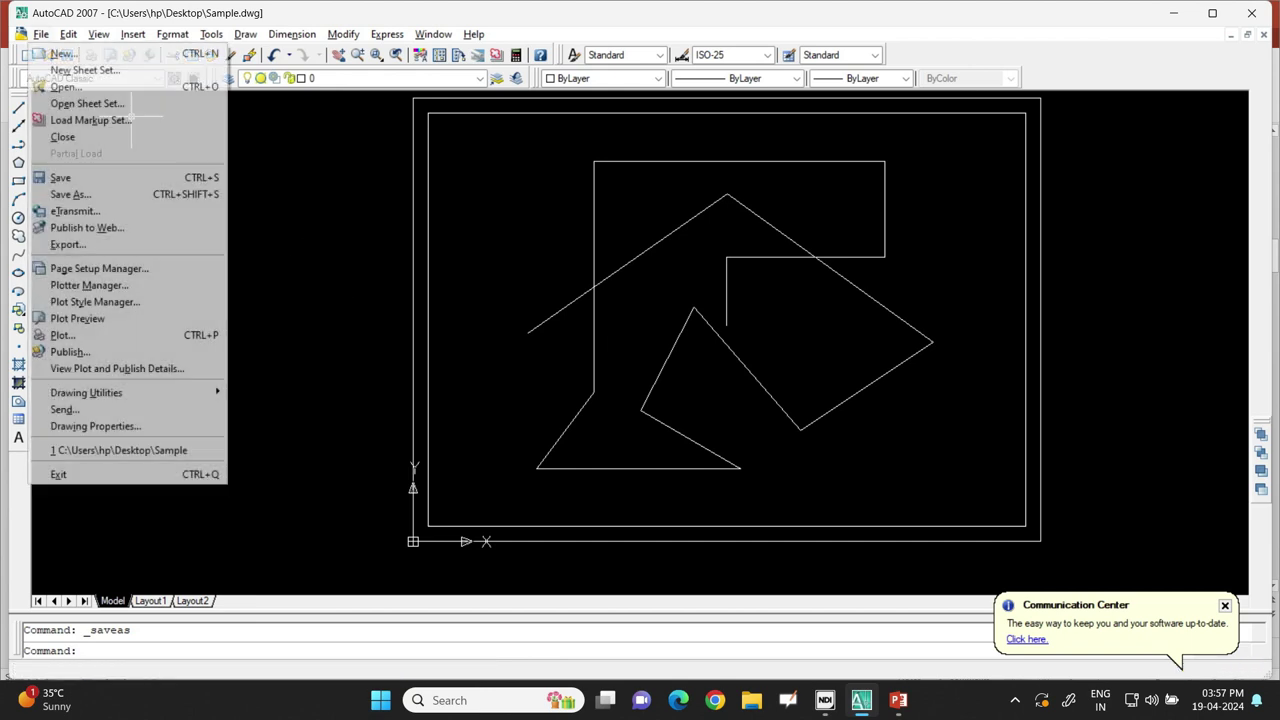
key("Down")
key("Down")
key("Down")
key("Down")
key("Down")
key("Down")
key("Down")
key("Down")
key("Down")
key("Down")
key("Down")
key("Down")
key("Down")
key("Down")
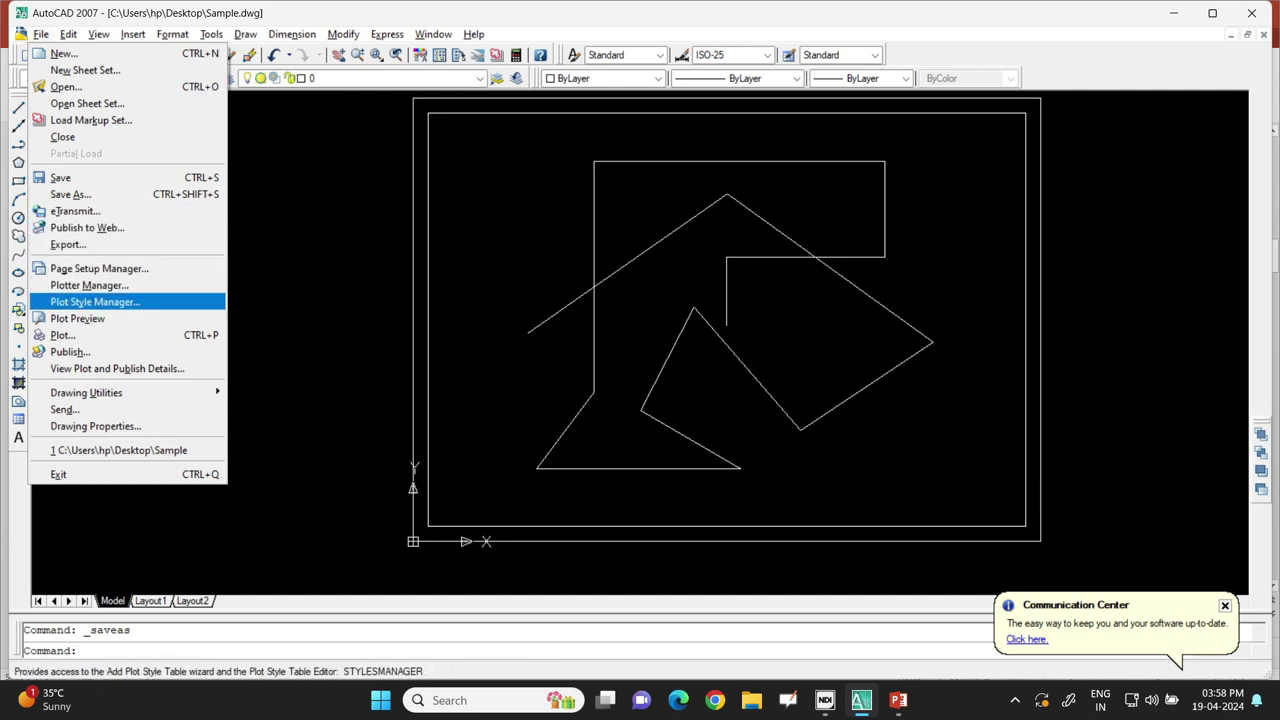
key("Down")
key("Down")
key("Return")
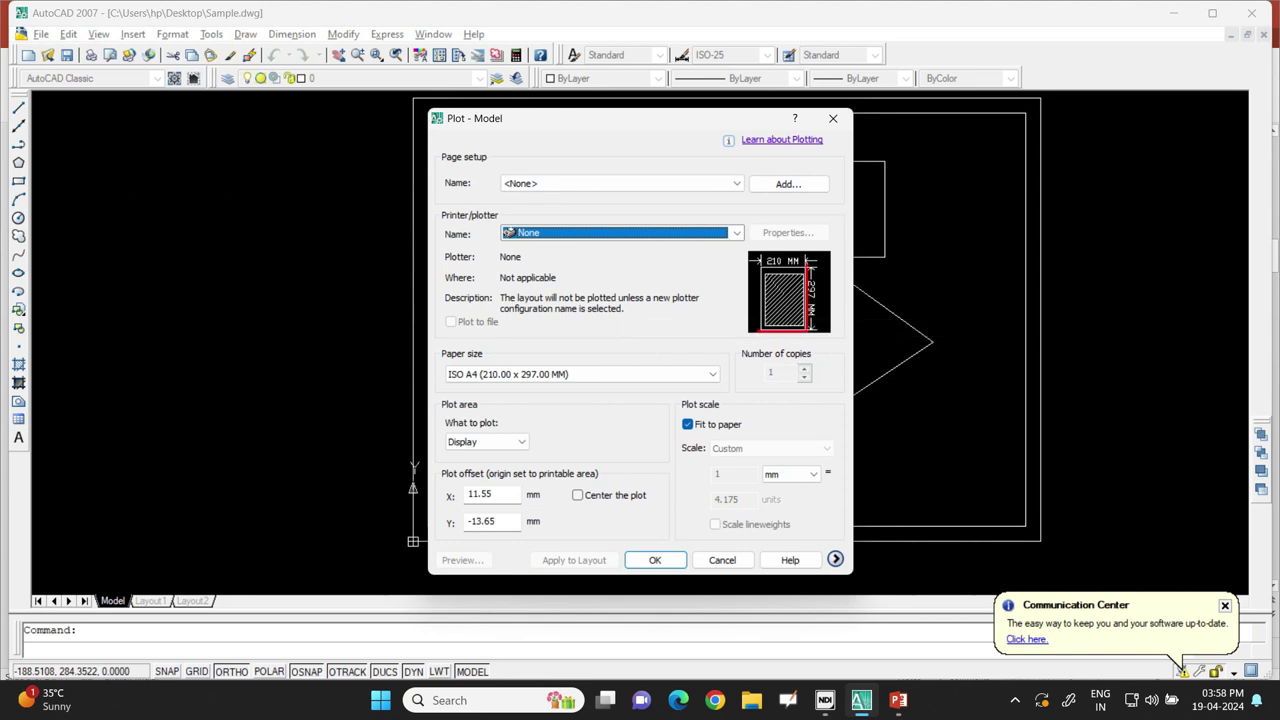
key("alt+Down")
key("Down")
key("Down")
key("Down")
key("Down")
key("Down")
key("Down")
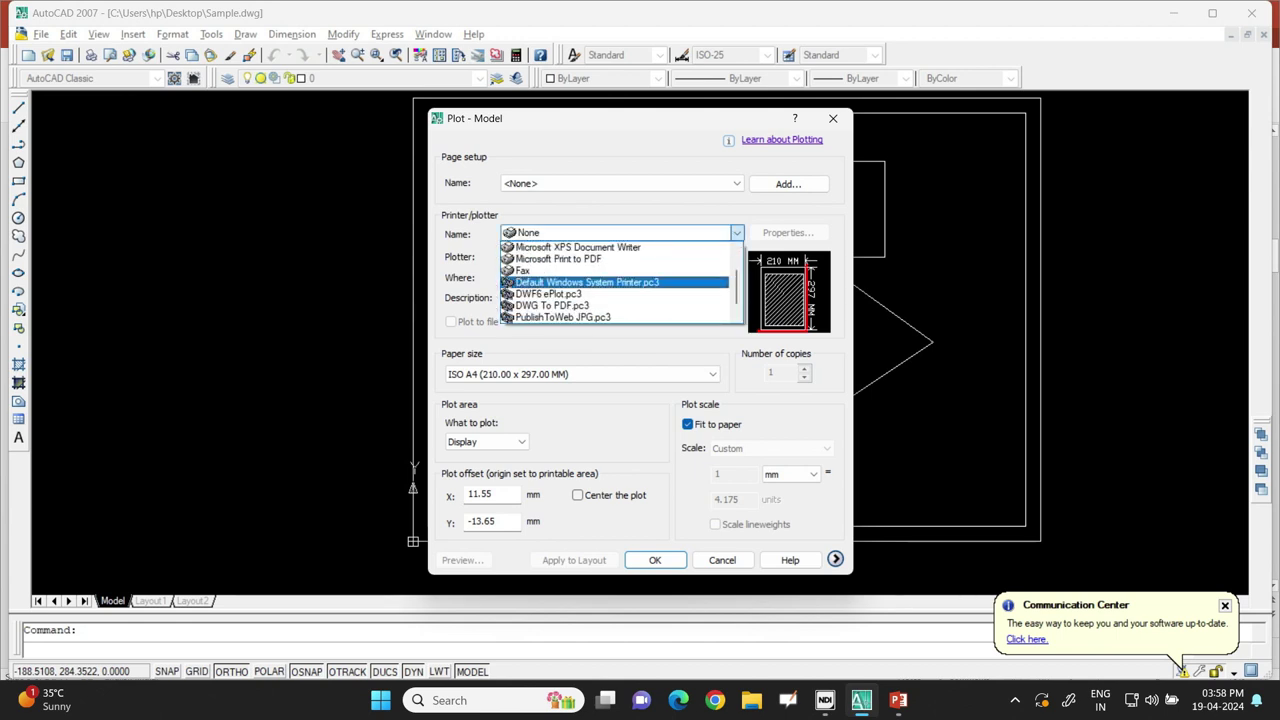
key("Down")
key("Down")
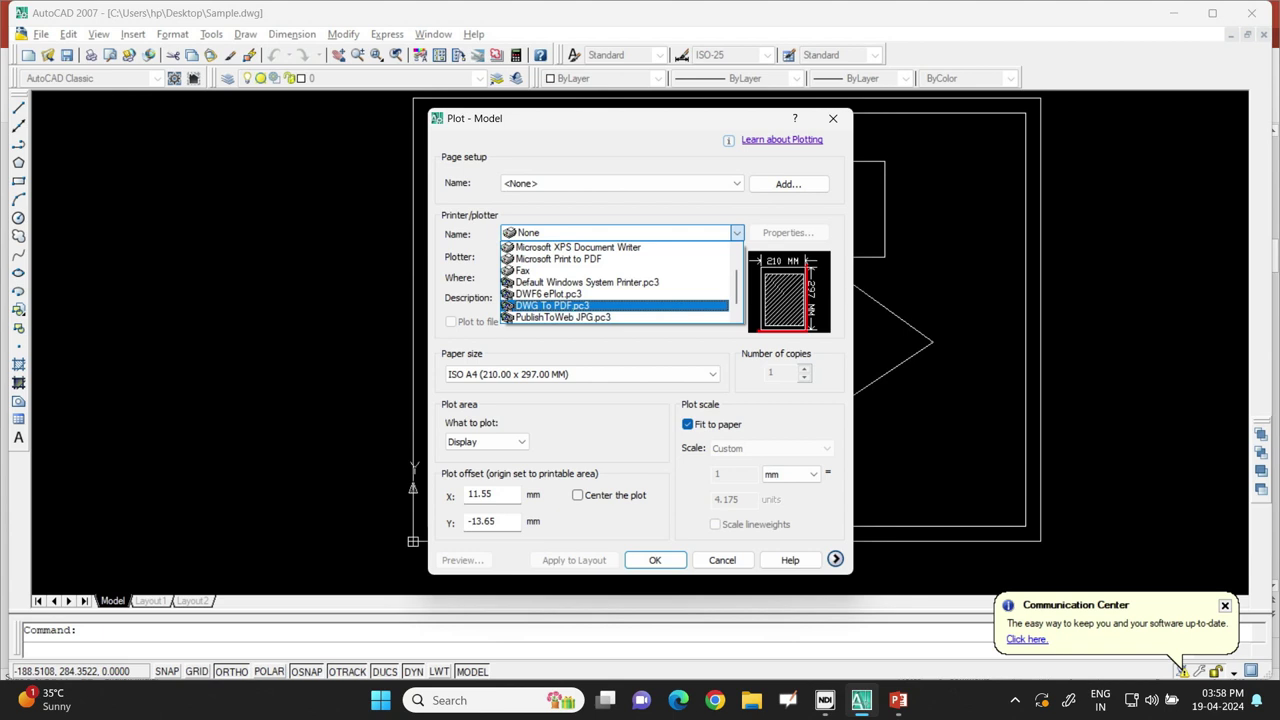
key("Return")
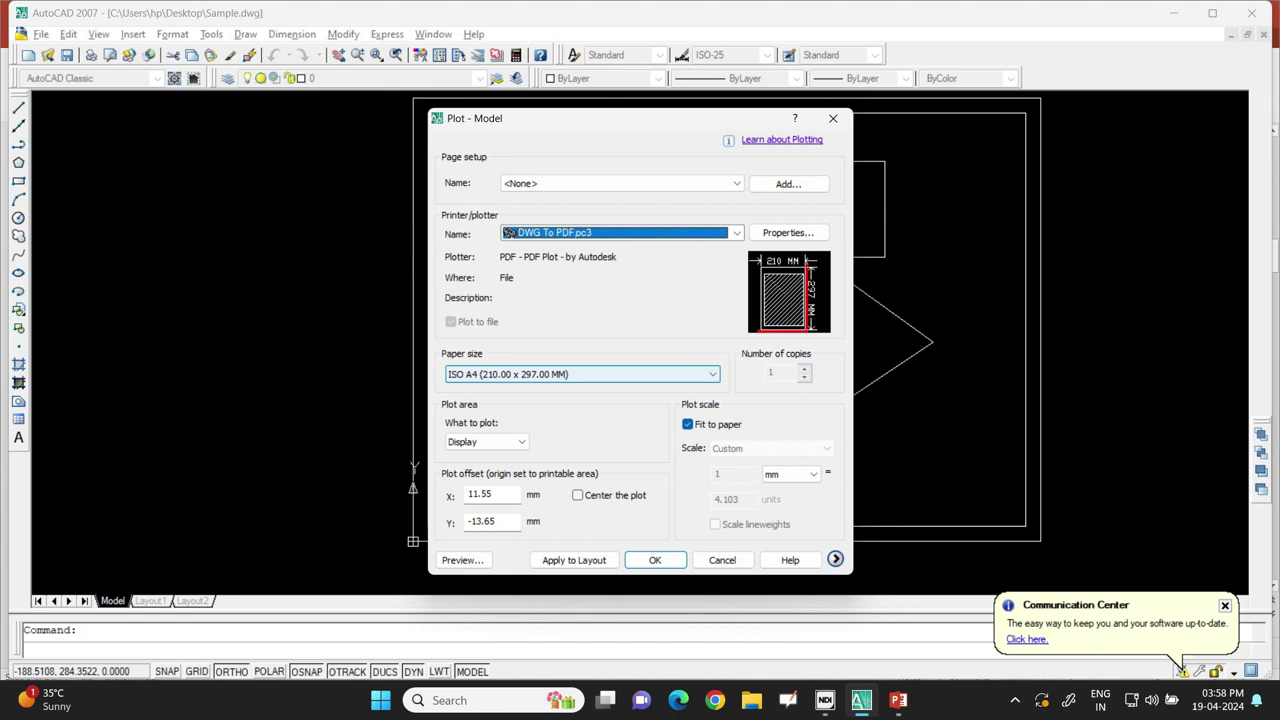
Step: Set the plot's paper size to ISO A3 (420.00 x 297.00 MM)
left_click(580, 374)
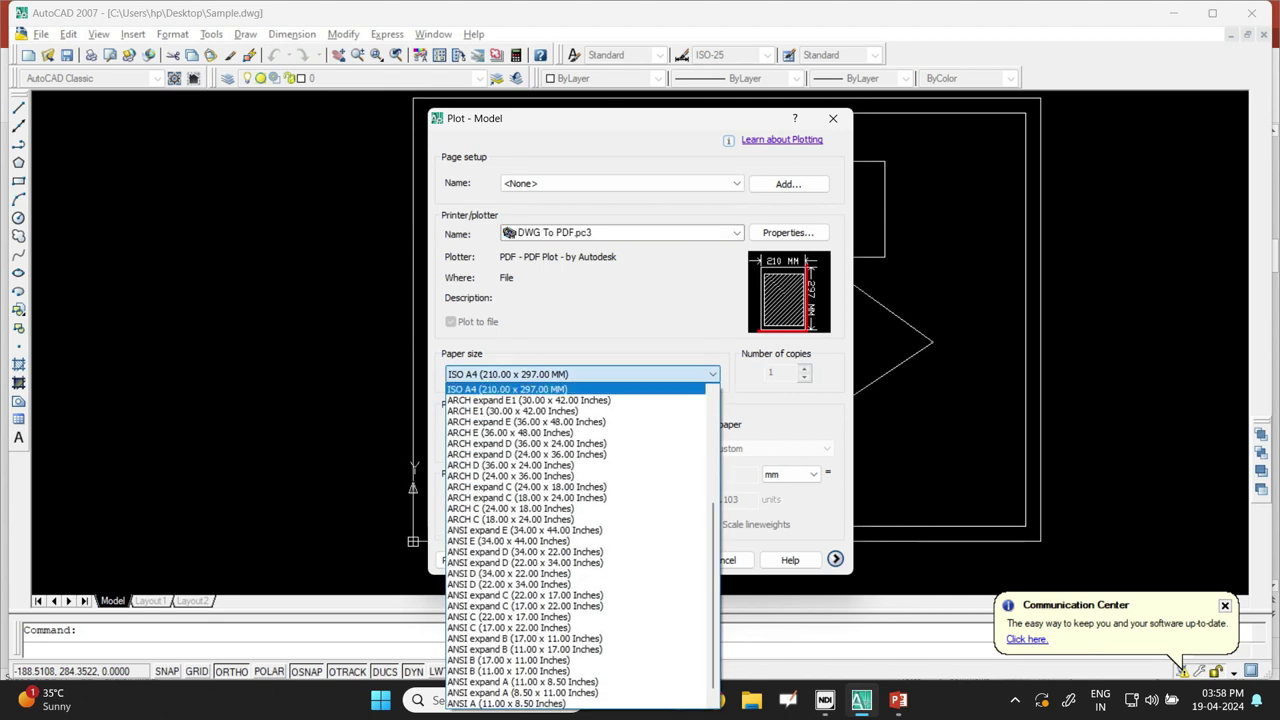
scroll(575, 546, "up", 1)
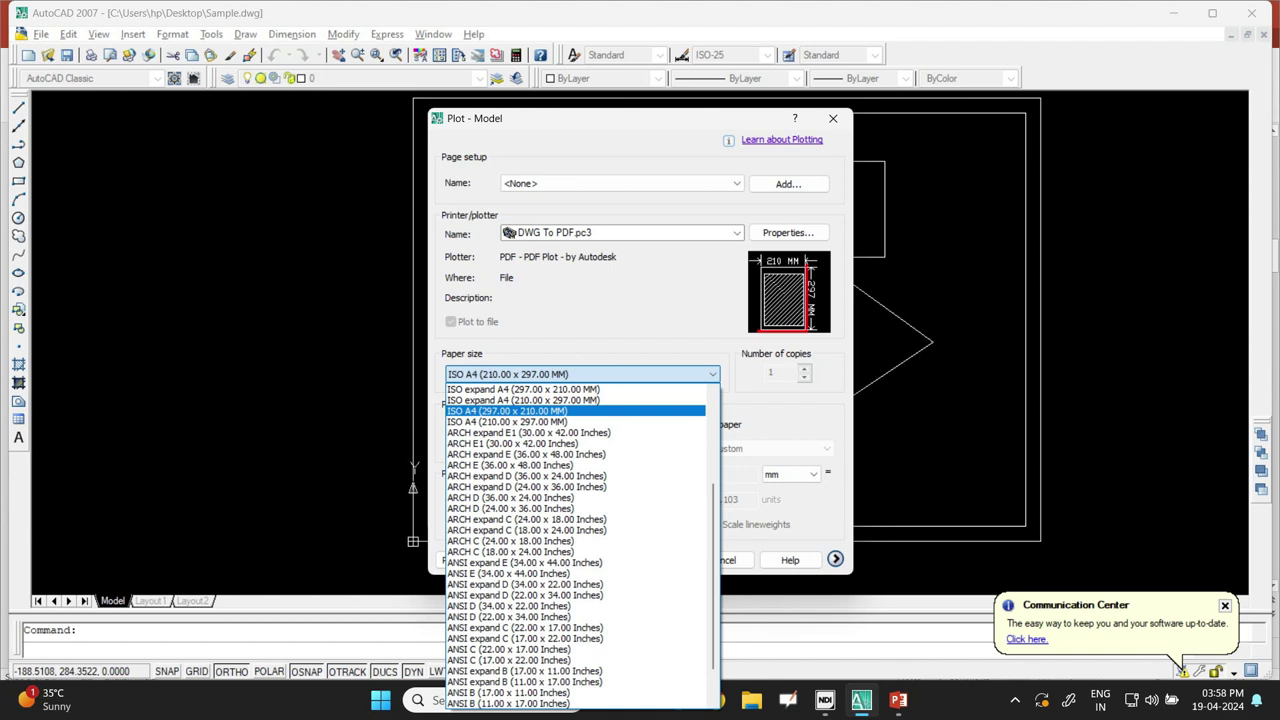
scroll(575, 410, "up", 1)
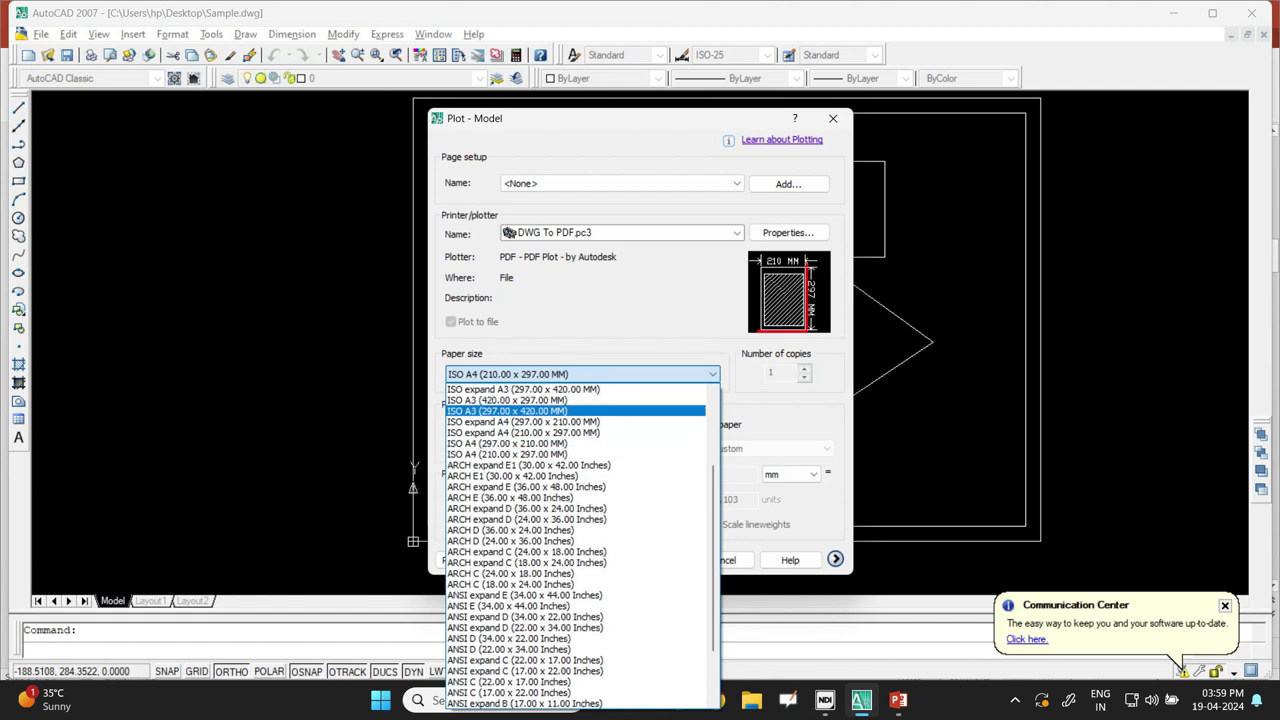
key("Up")
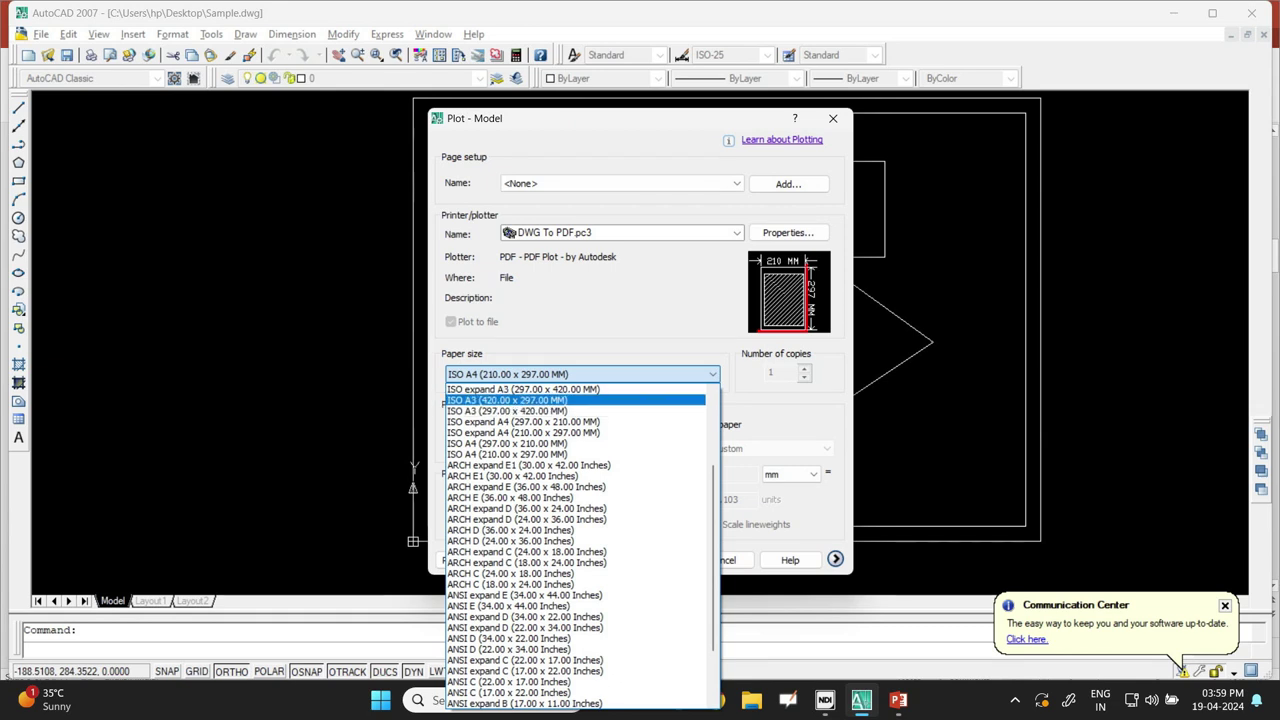
key("Return")
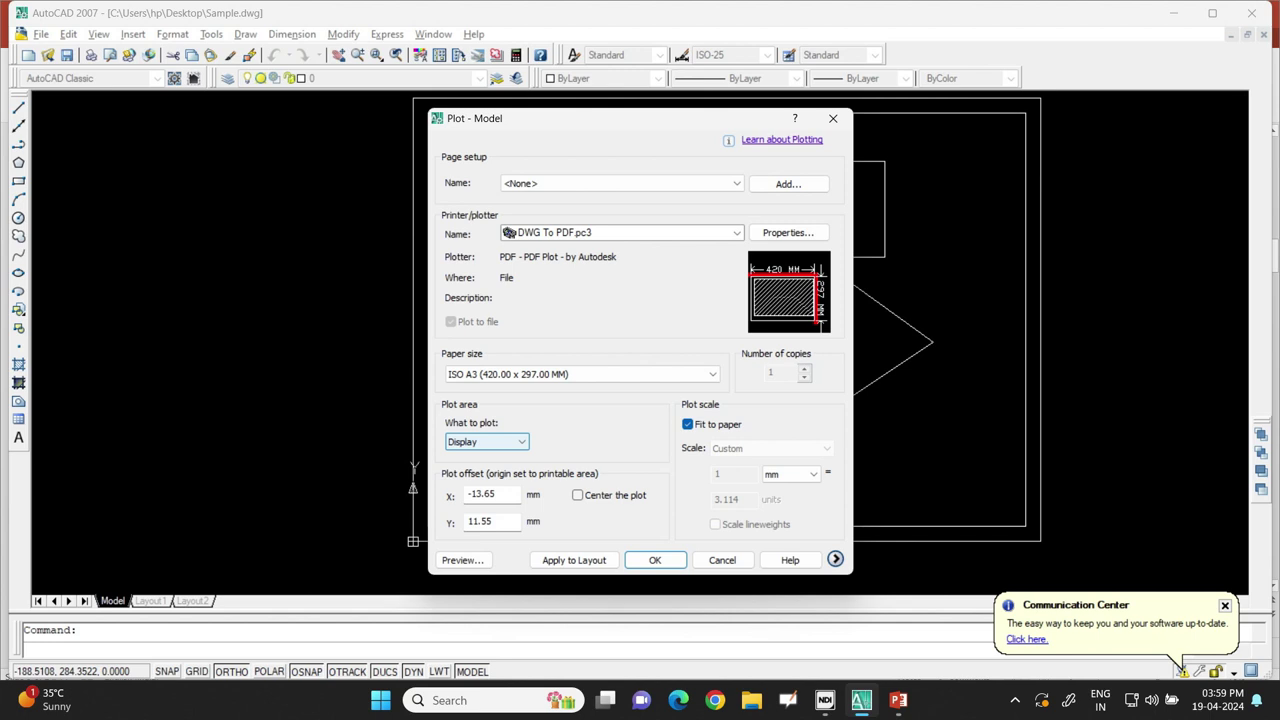
Step: Set the plot area to Limits and centre the plot, keeping the scale fitted to the paper
left_click(487, 441)
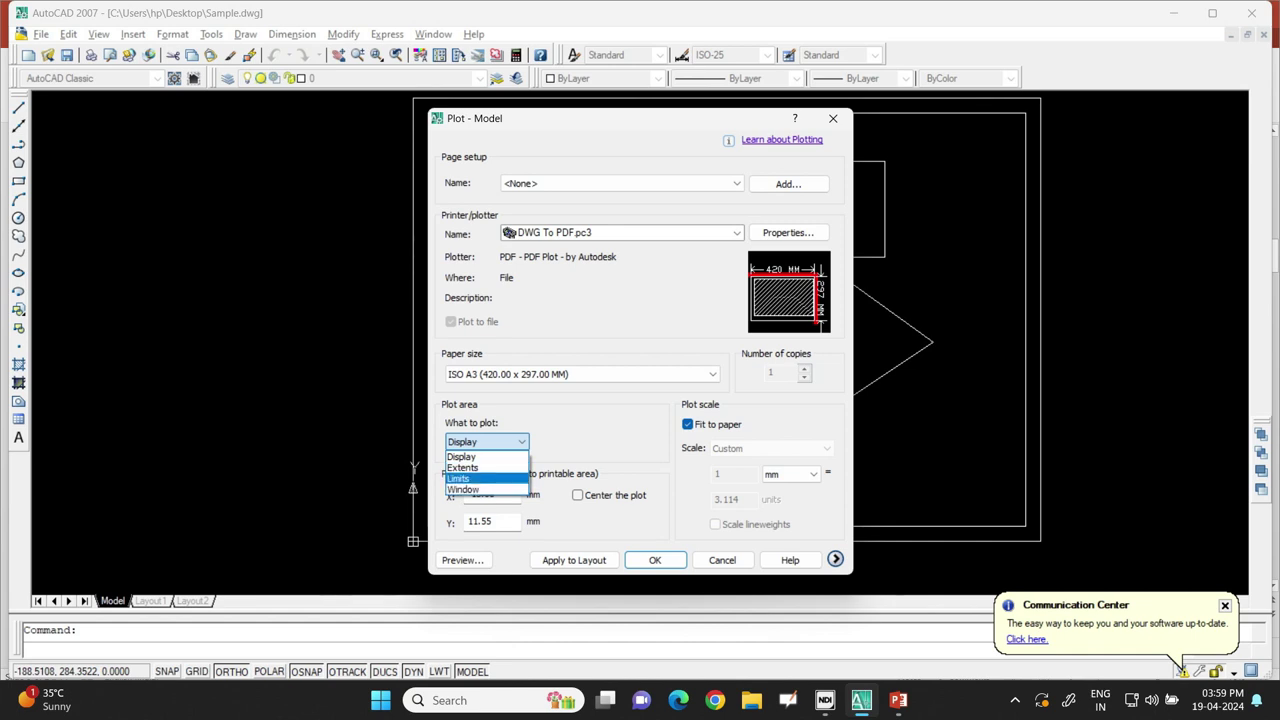
key("Return")
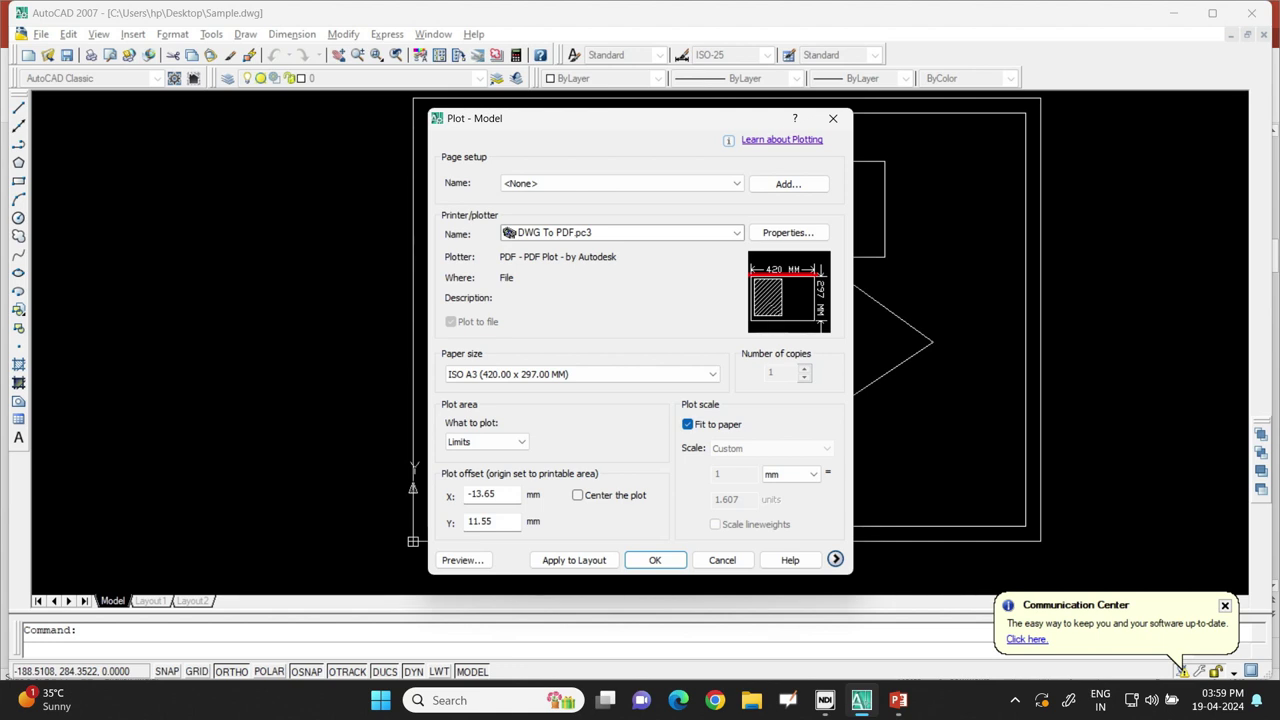
left_click(687, 424)
left_click(687, 424)
left_click(577, 495)
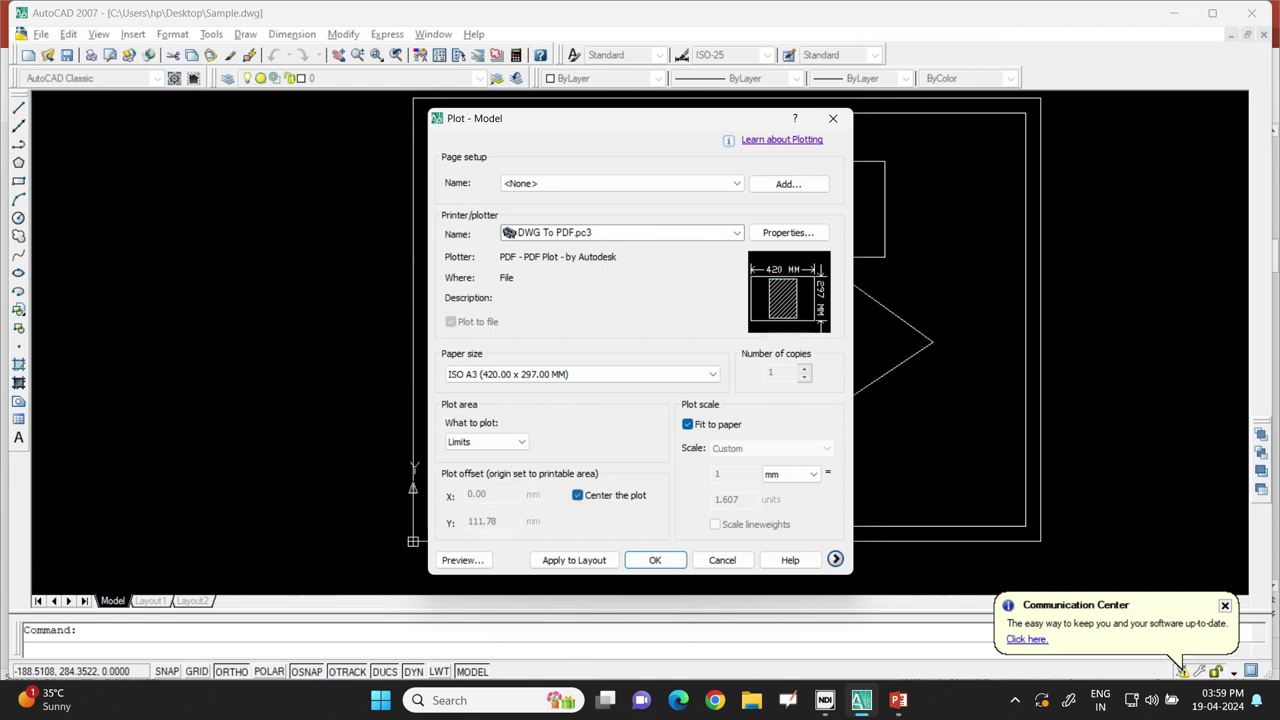
Step: Show the additional plot options and set the drawing orientation to Landscape
mouse_move(768, 306)
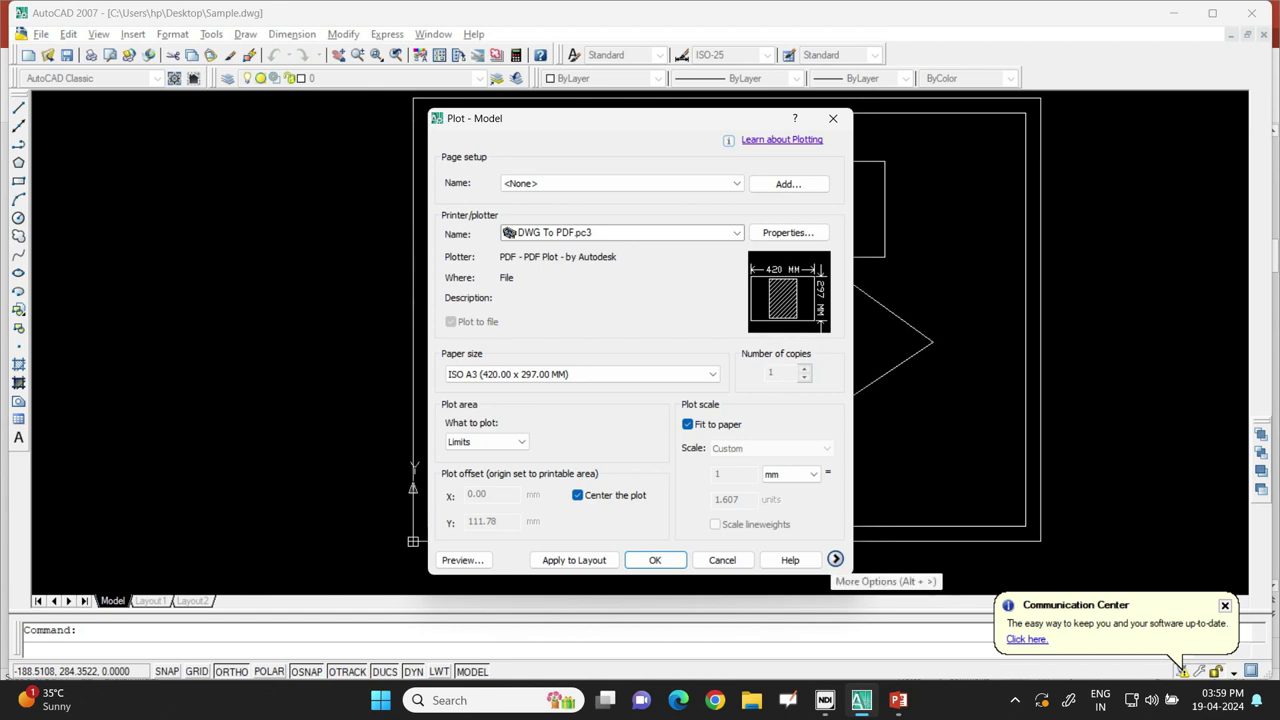
left_click(835, 559)
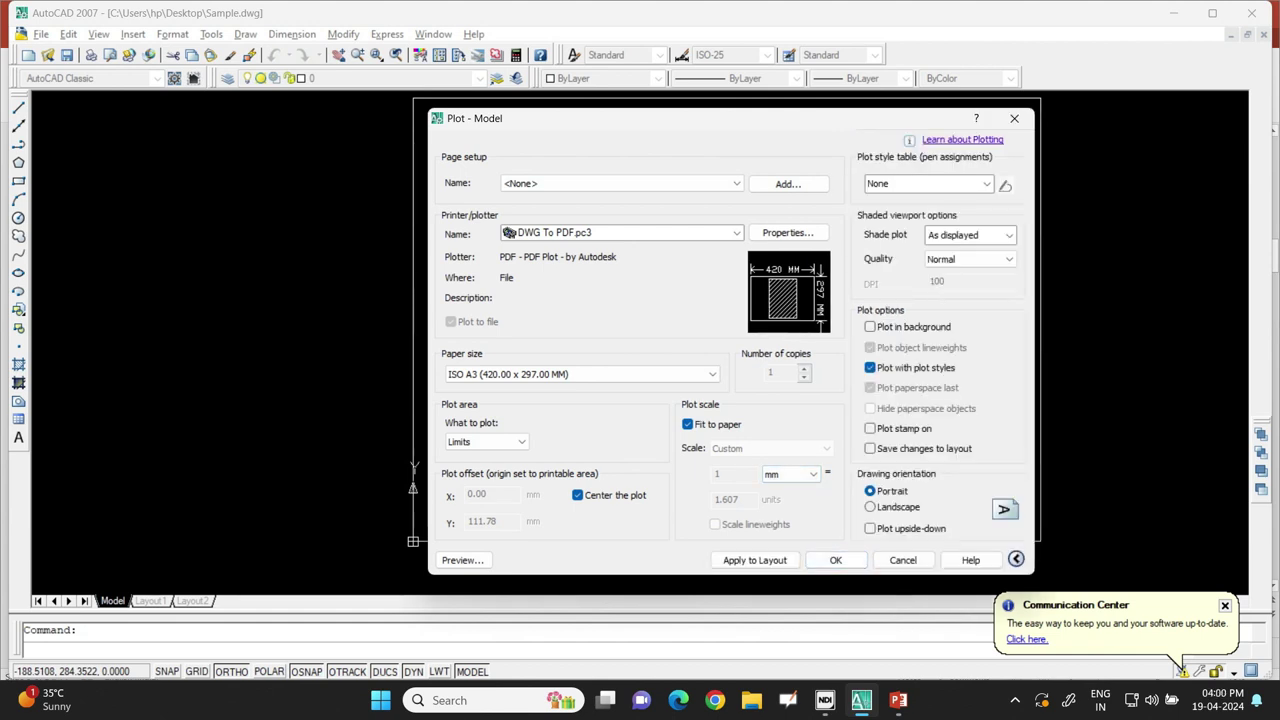
key("alt+n")
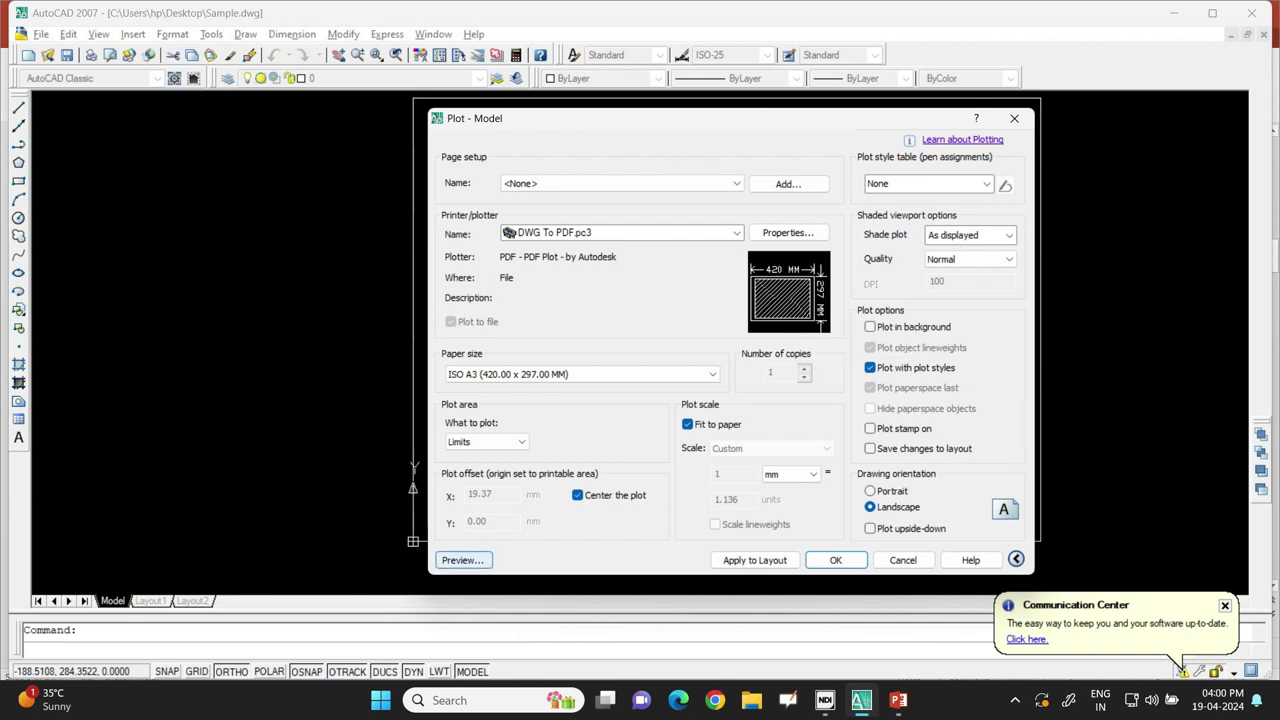
Step: Preview the plot and output it to the Desktop as Sample-Model.pdf, ending with the Windows desktop shown
left_click(462, 560)
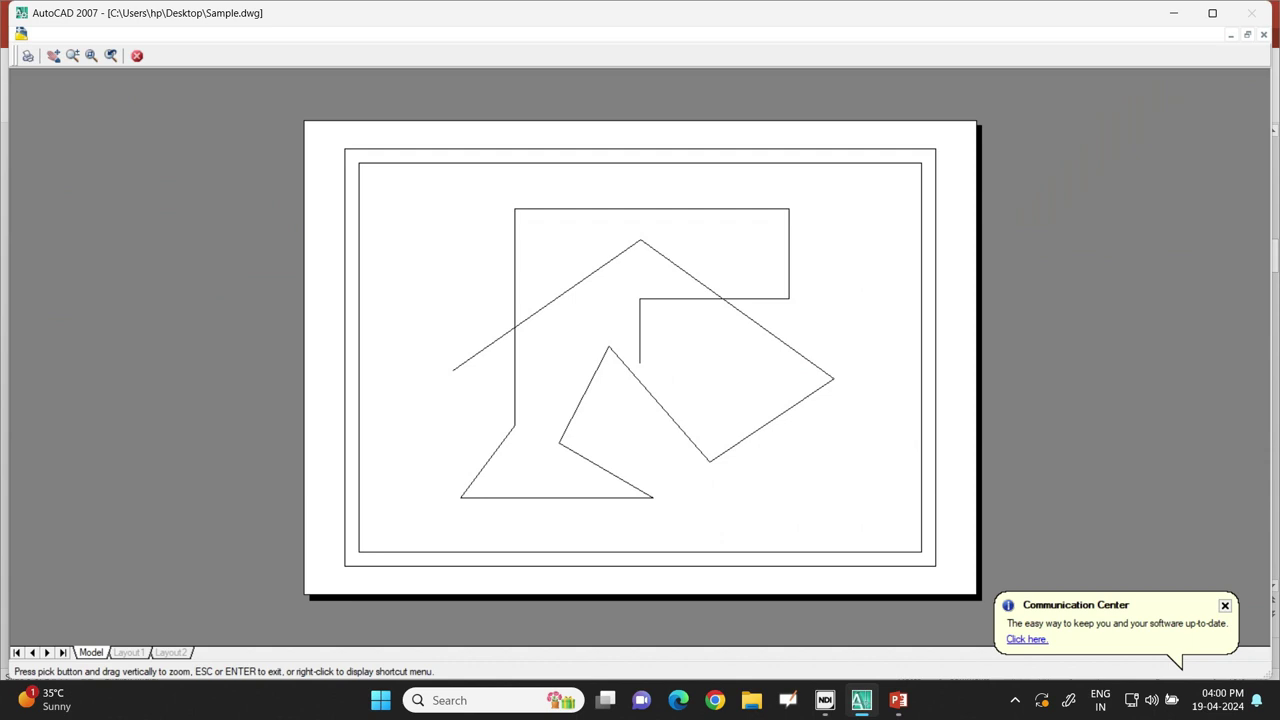
right_click(687, 262)
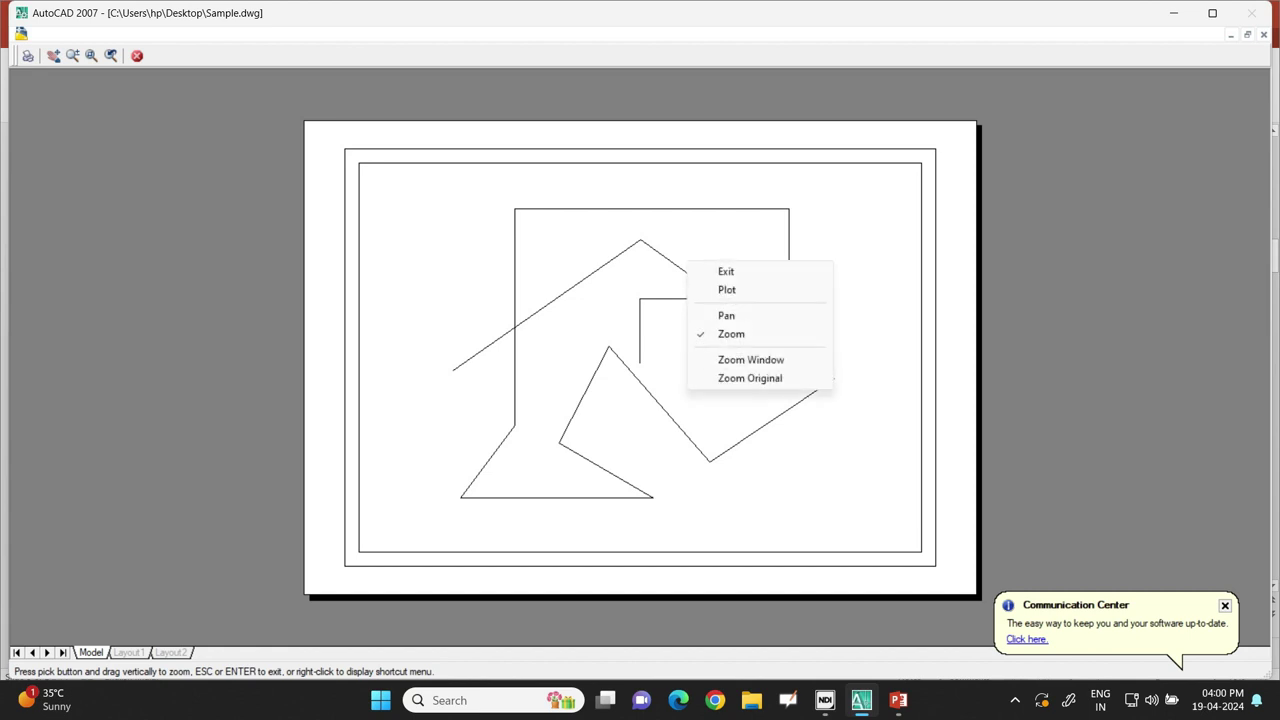
left_click(727, 289)
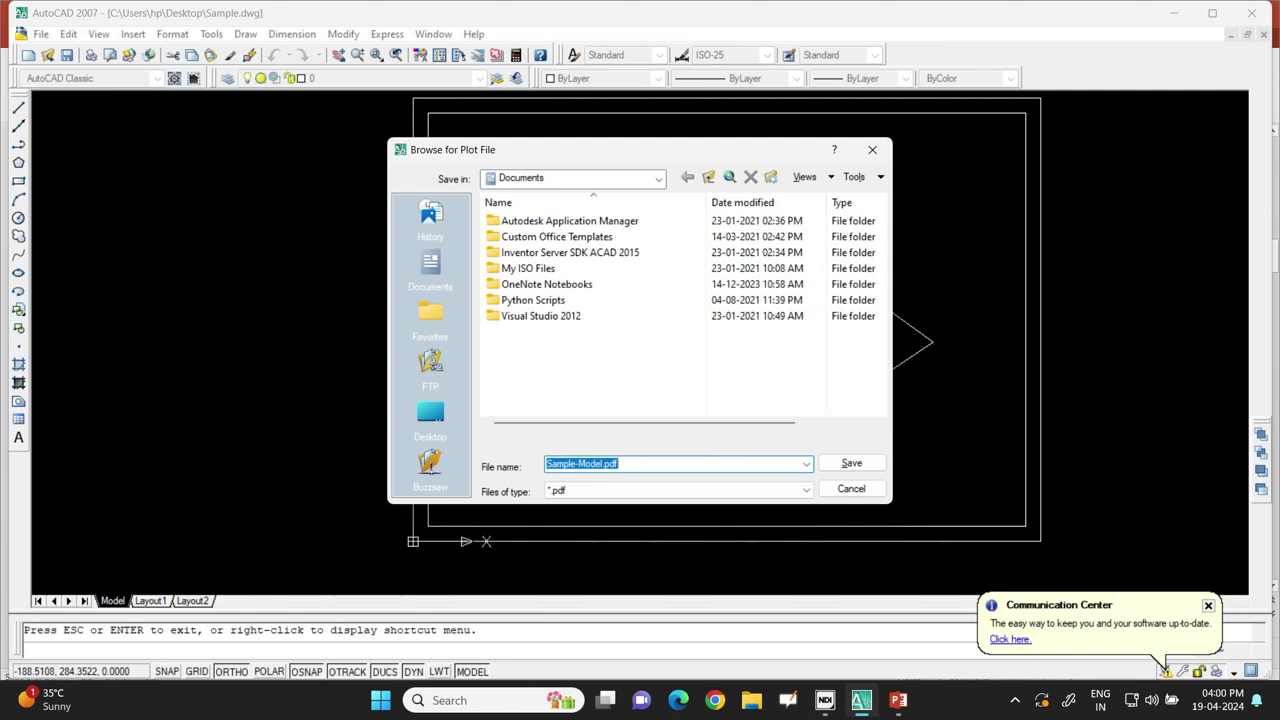
left_click(430, 412)
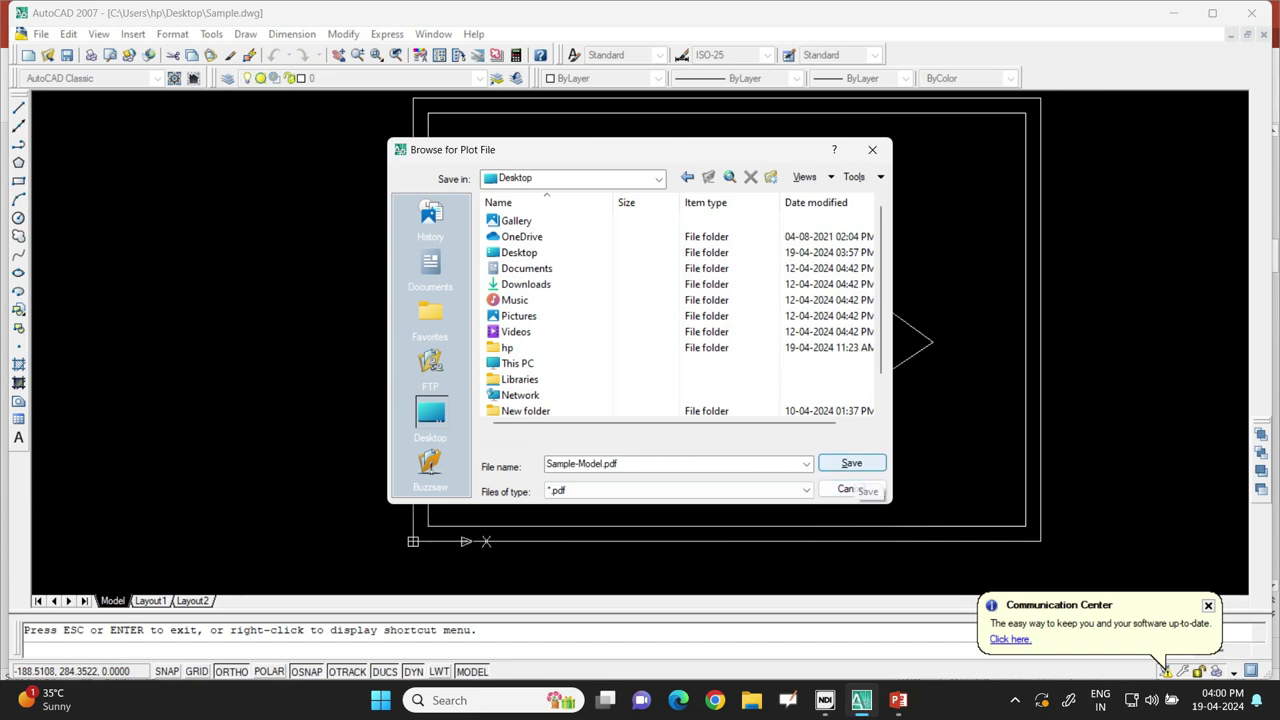
left_click(852, 463)
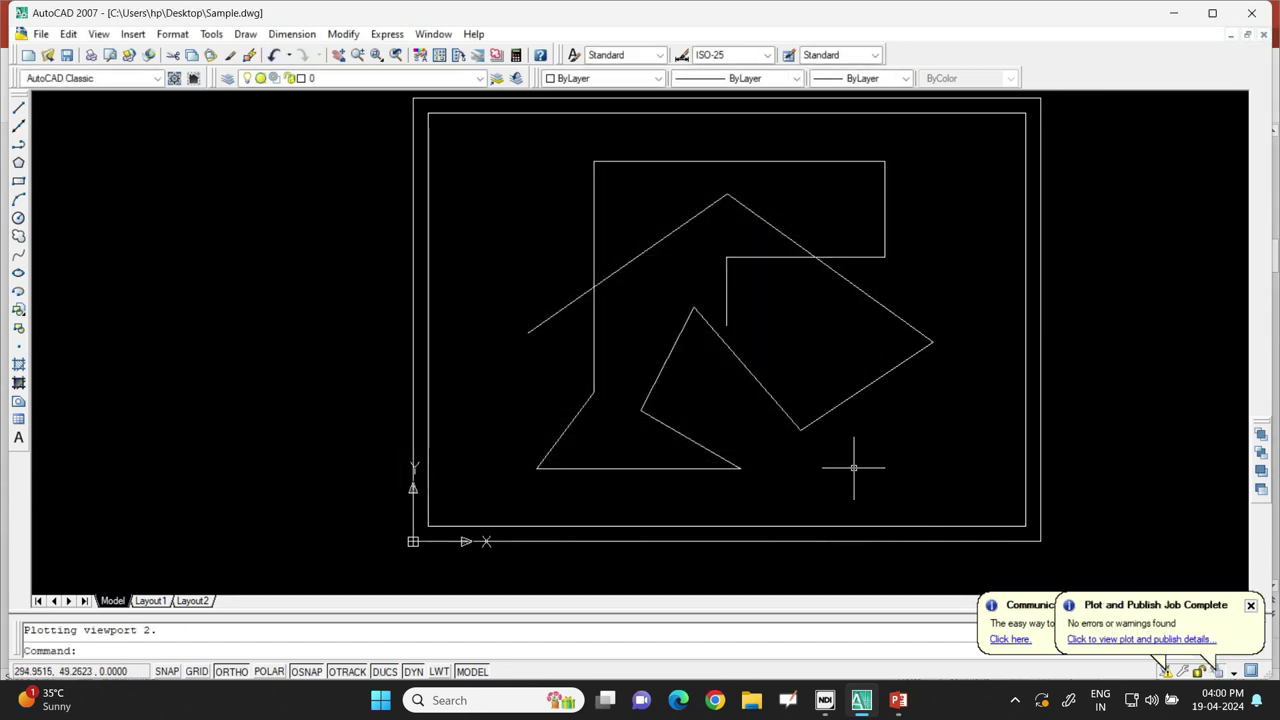
key("super+d")
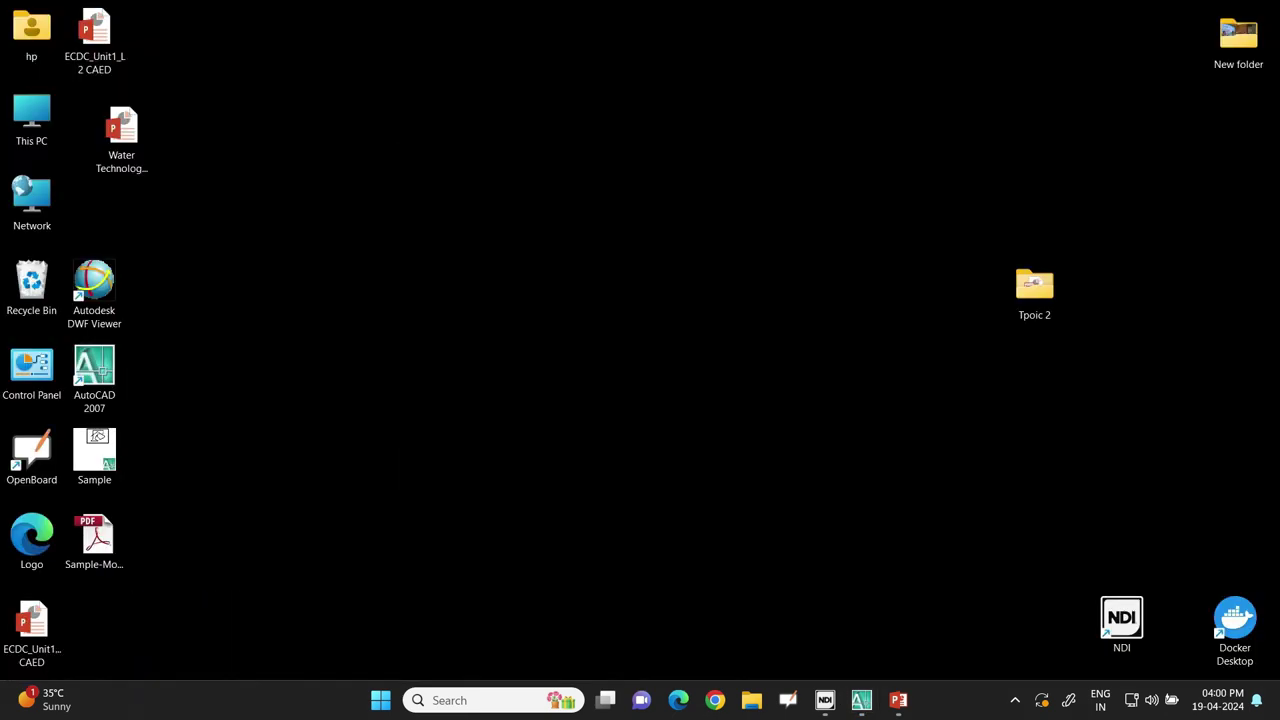
Step: Move the Sample drawing and Sample-Model PDF side by side in the empty desktop area, view the PDF, and return to the desktop
left_click_drag(94, 455, 467, 257)
left_click_drag(94, 540, 617, 250)
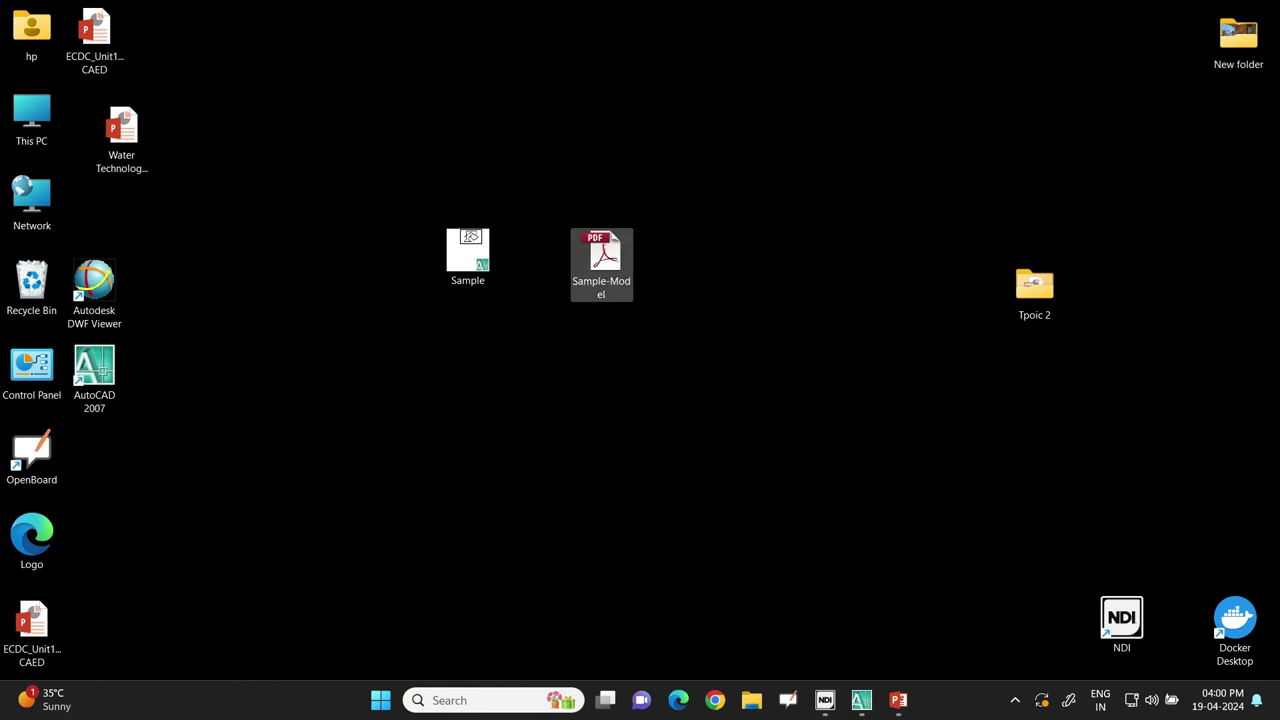
key("Return")
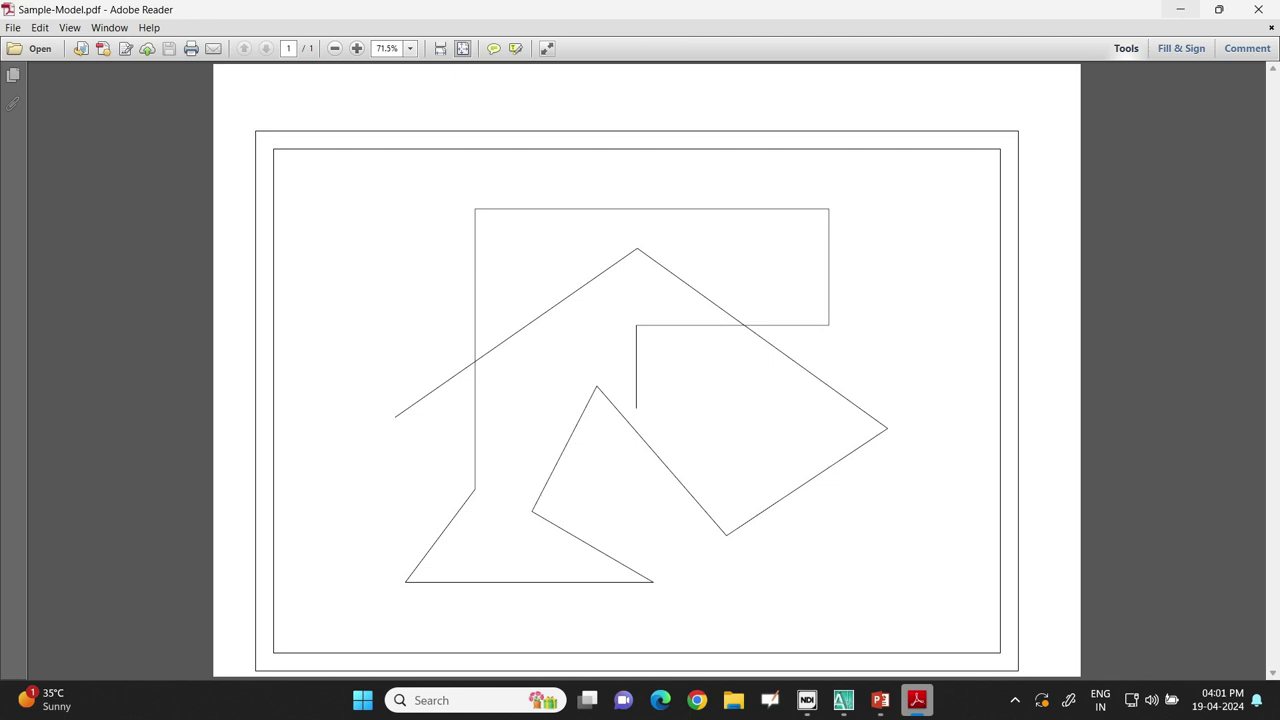
left_click(1180, 9)
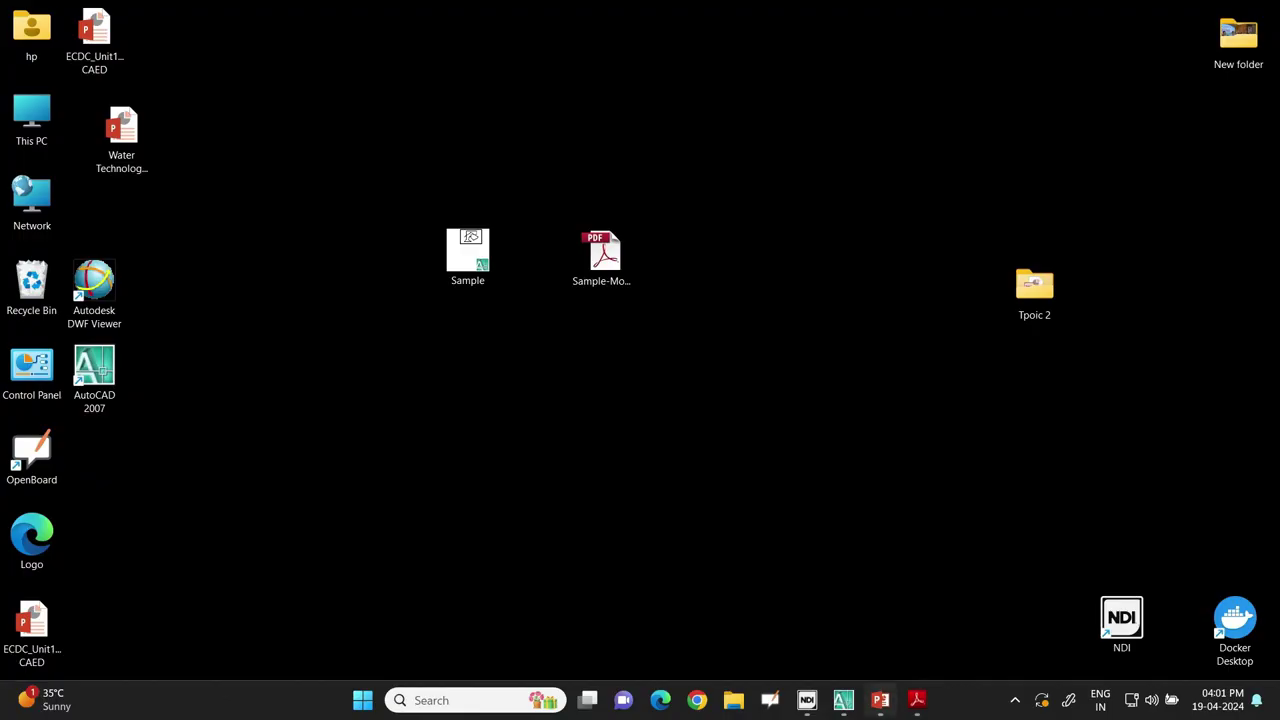
Step: Switch to the ECDC_Unit1_L2 CAED presentation in PowerPoint and present the slide on the graphical user interface of AutoCAD 2007
left_click(880, 700)
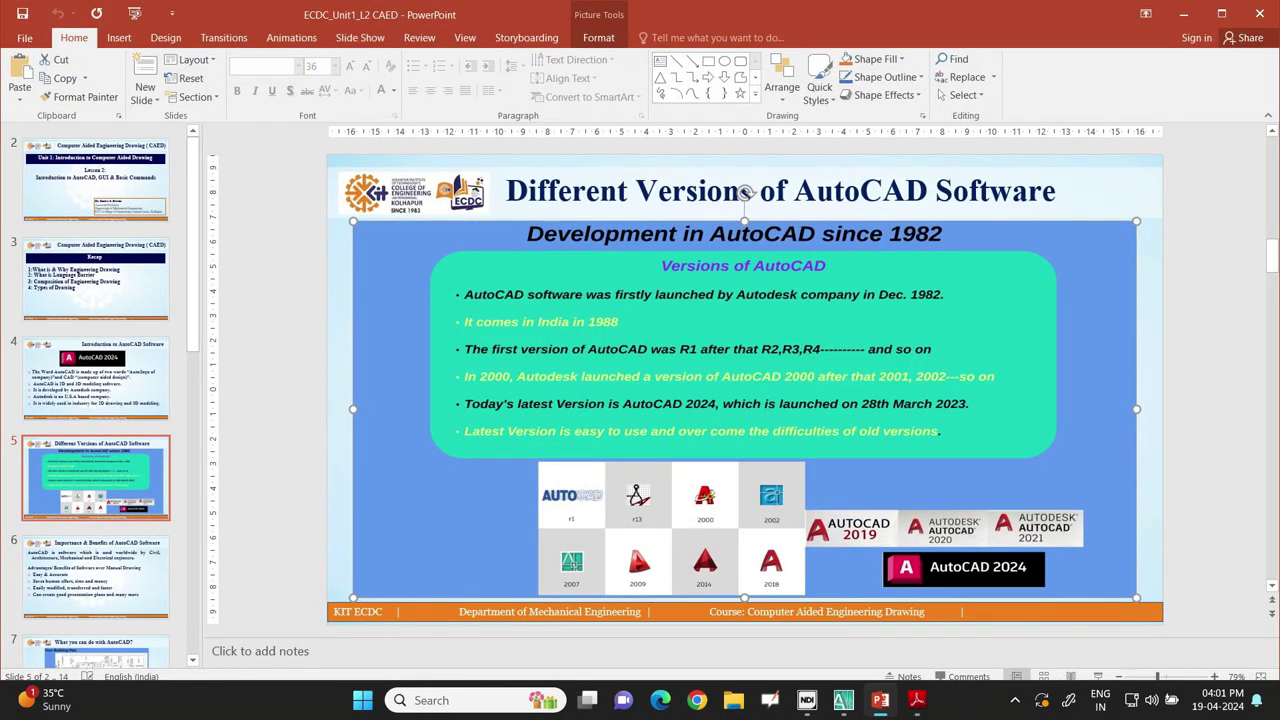
key("shift+F5")
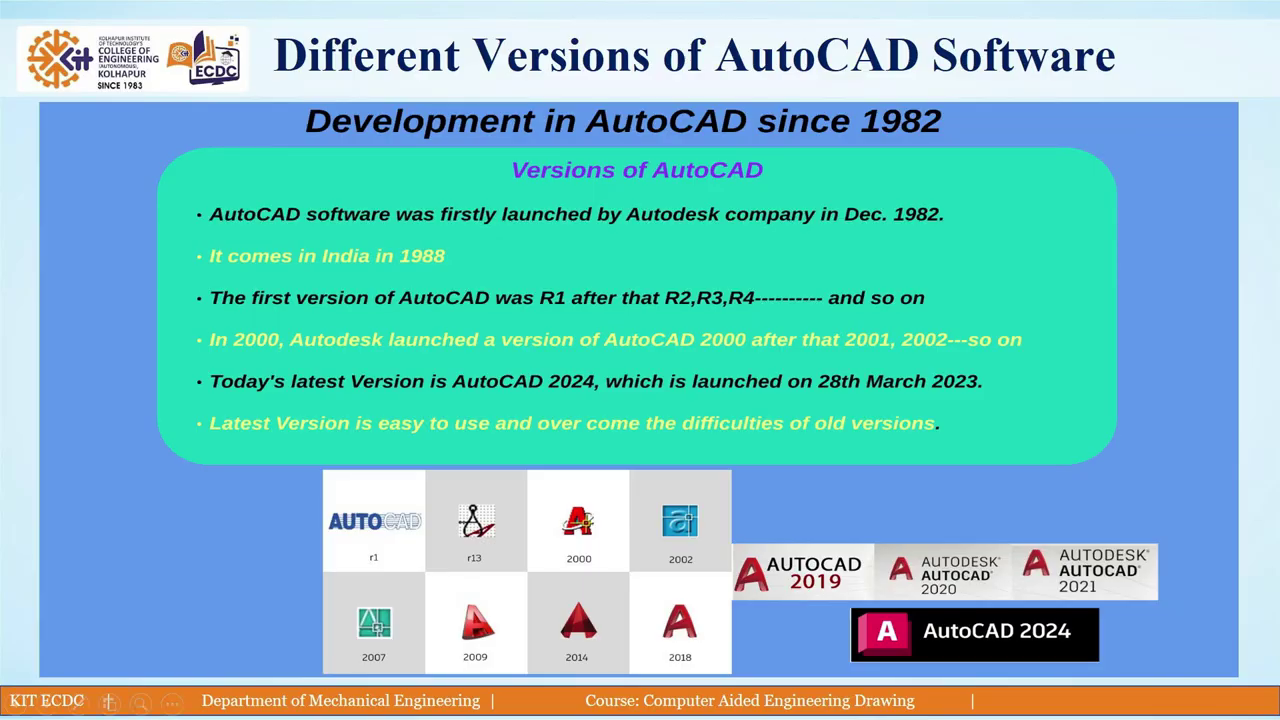
key("Right")
key("Right")
key("Right")
key("Right")
key("Right")
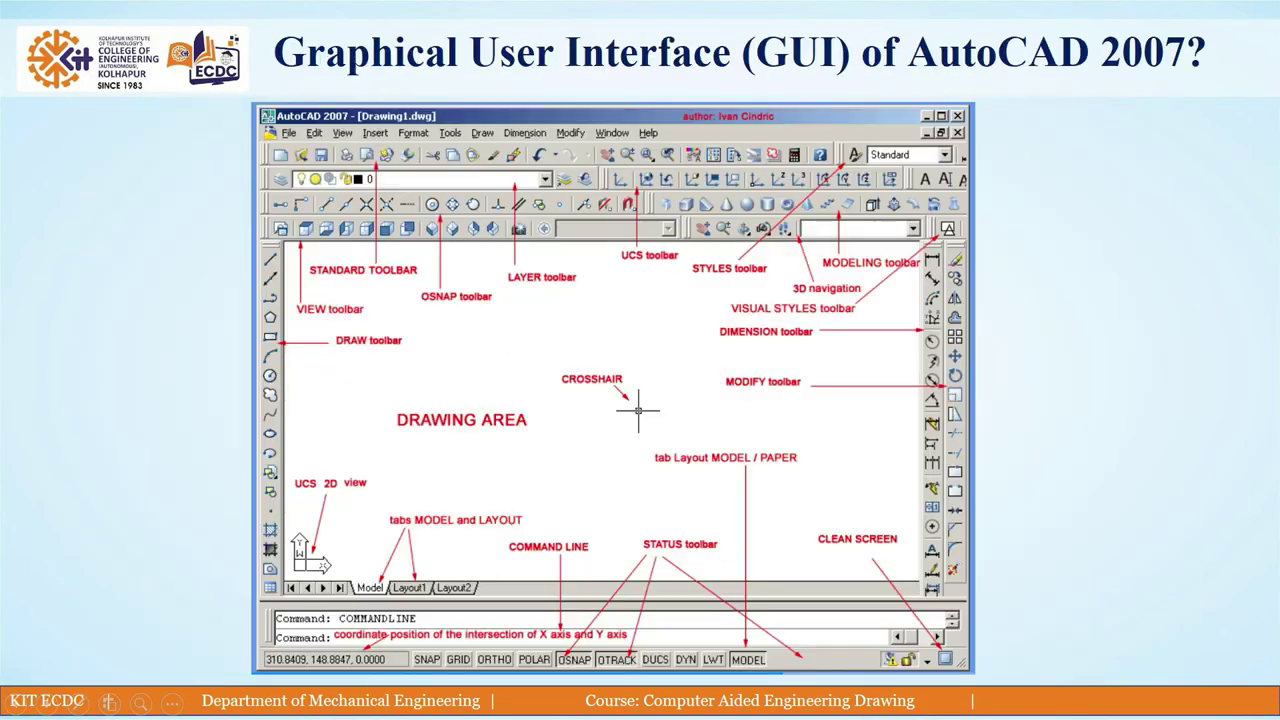
key("Right")
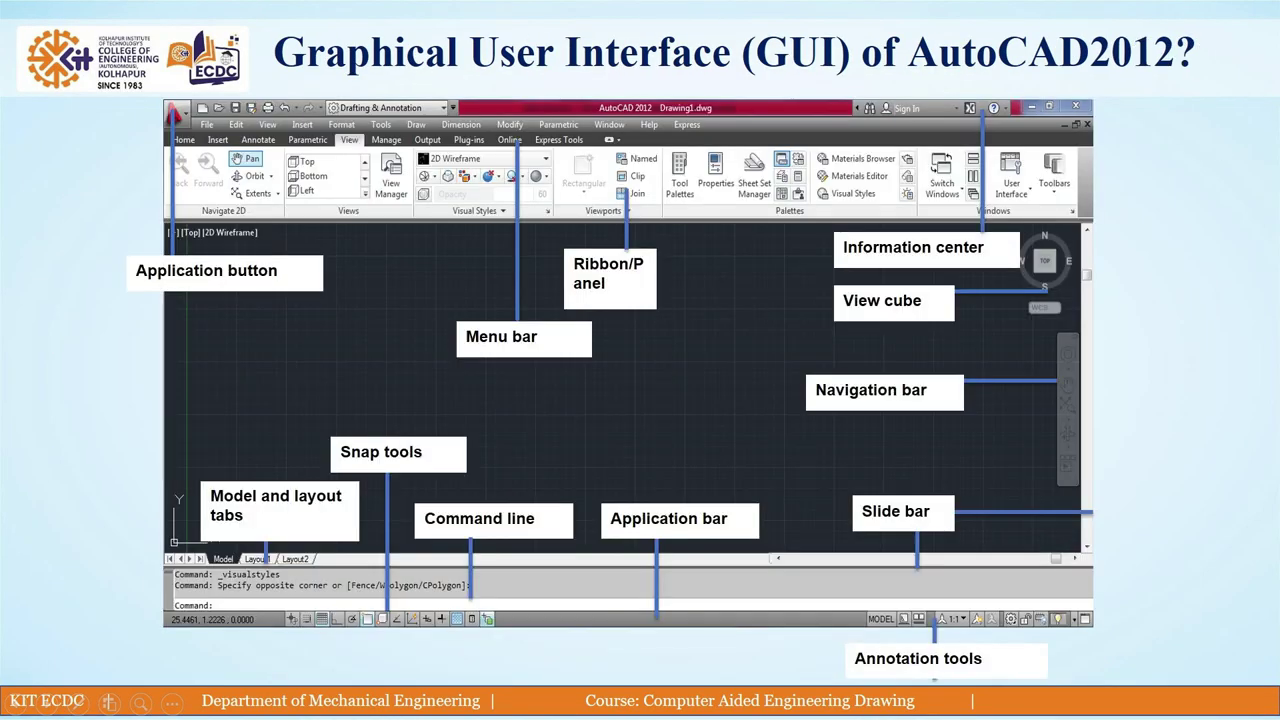
key("Left")
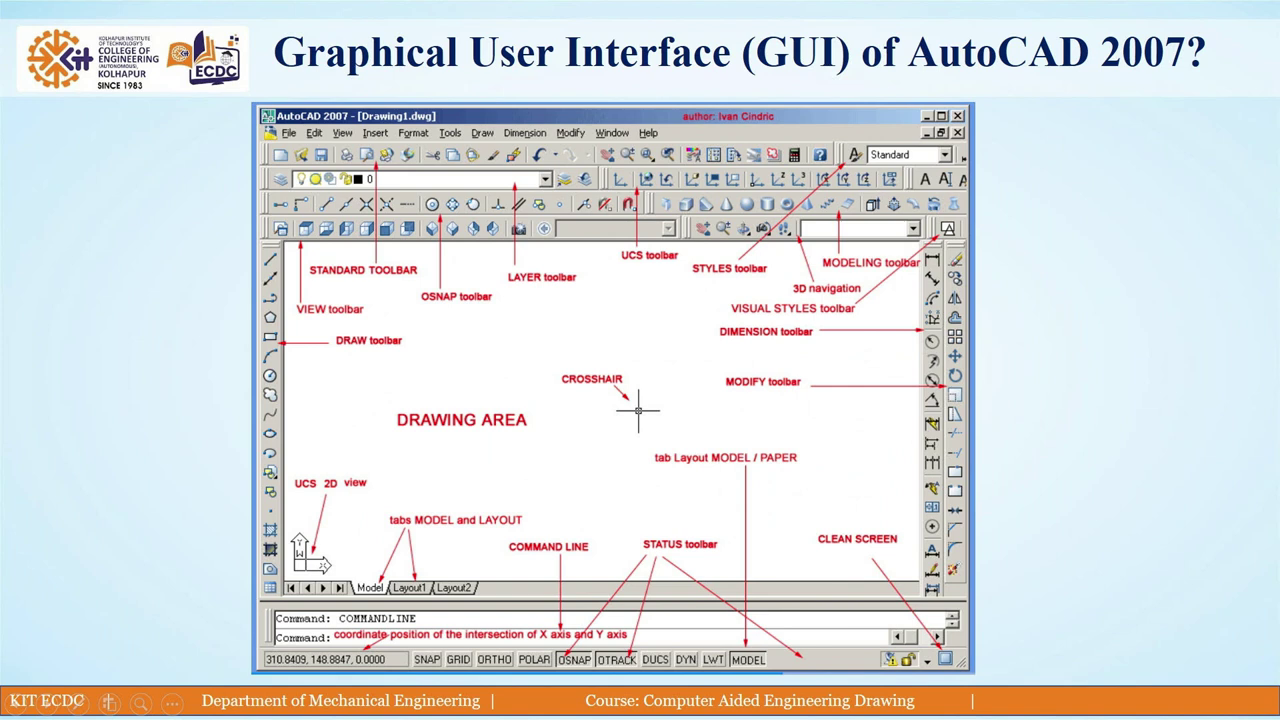